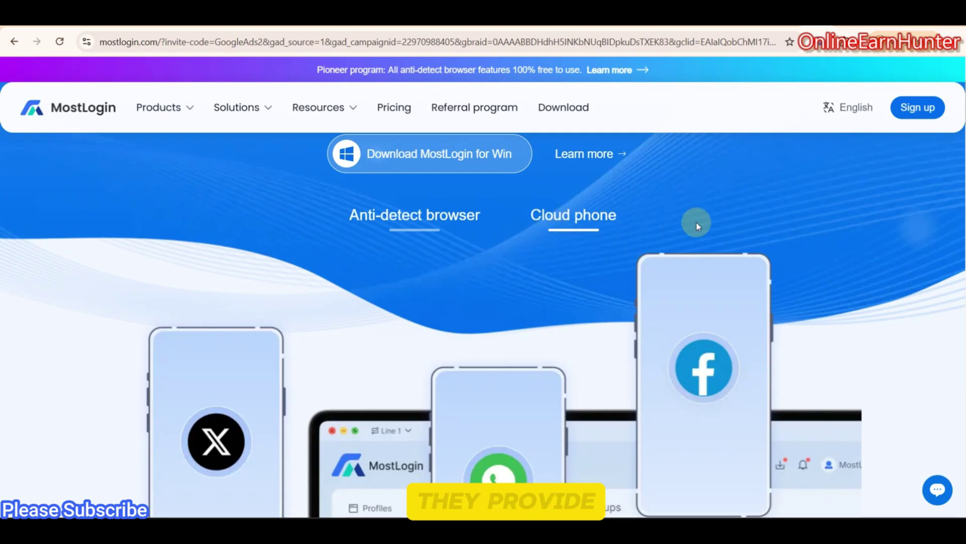
View the Cloud phone product overview on mostlogin.com, then start signing up for an account
click(606, 216)
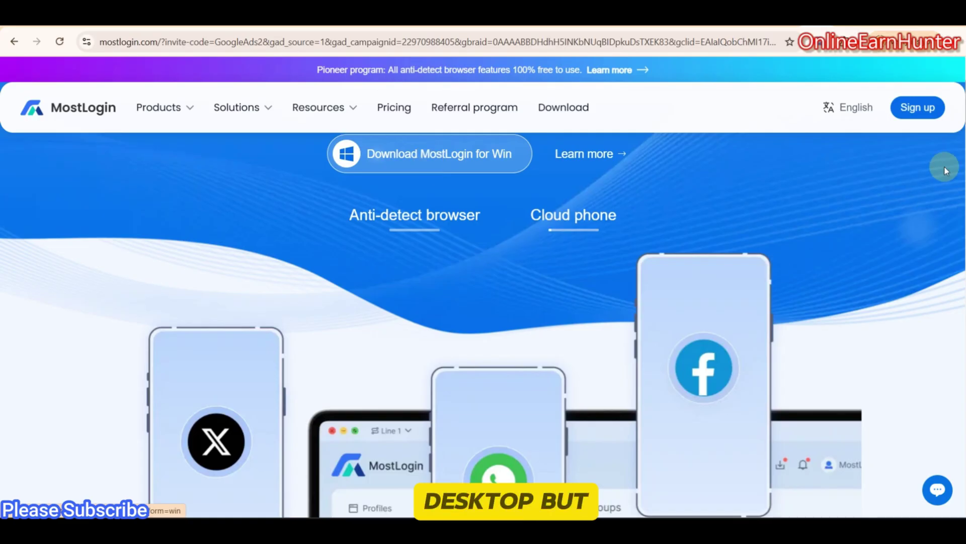
click(921, 109)
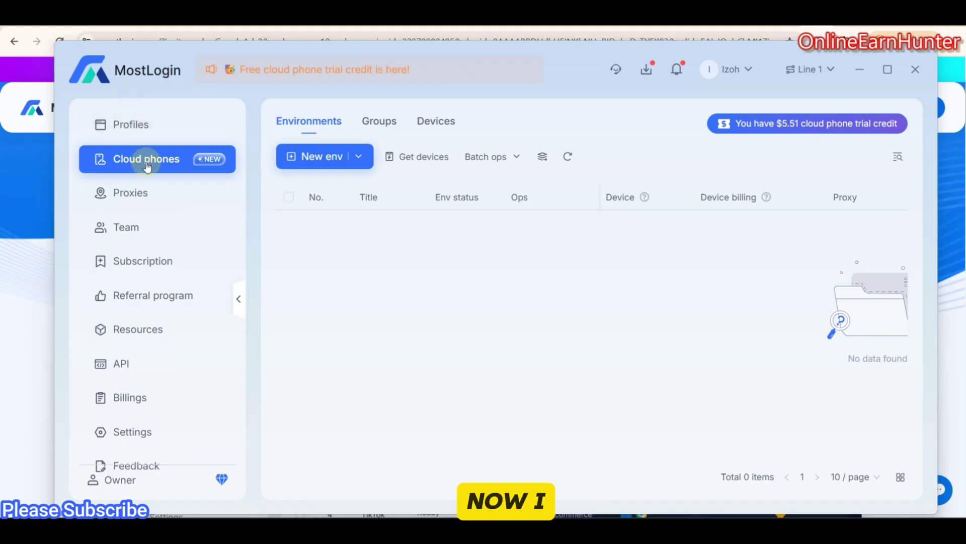
Start an Android 15 cloud phone titled 'testing', remark 'testing', in phone group, with proxy set up now
click(302, 160)
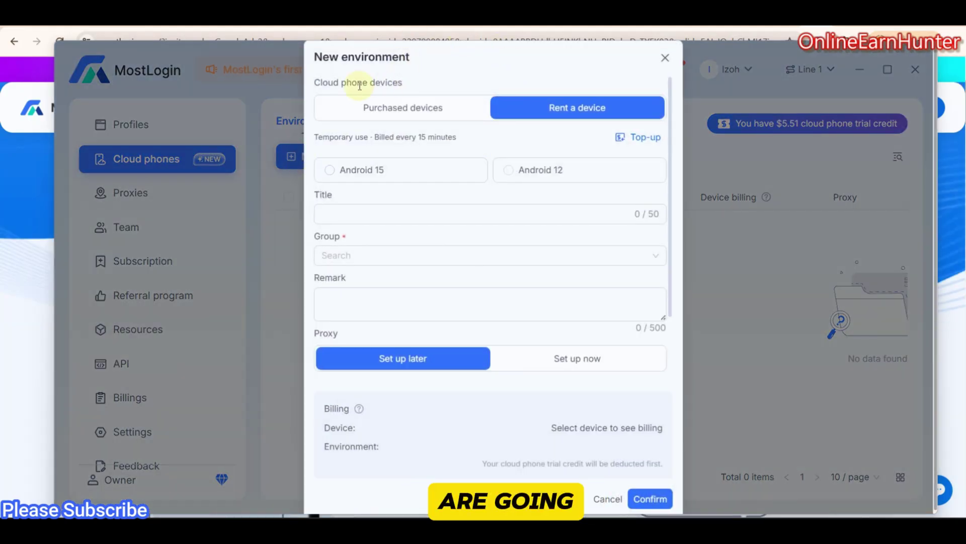
mouse_move(320, 82)
mouse_down()
mouse_move(404, 83)
mouse_move(422, 104)
mouse_up()
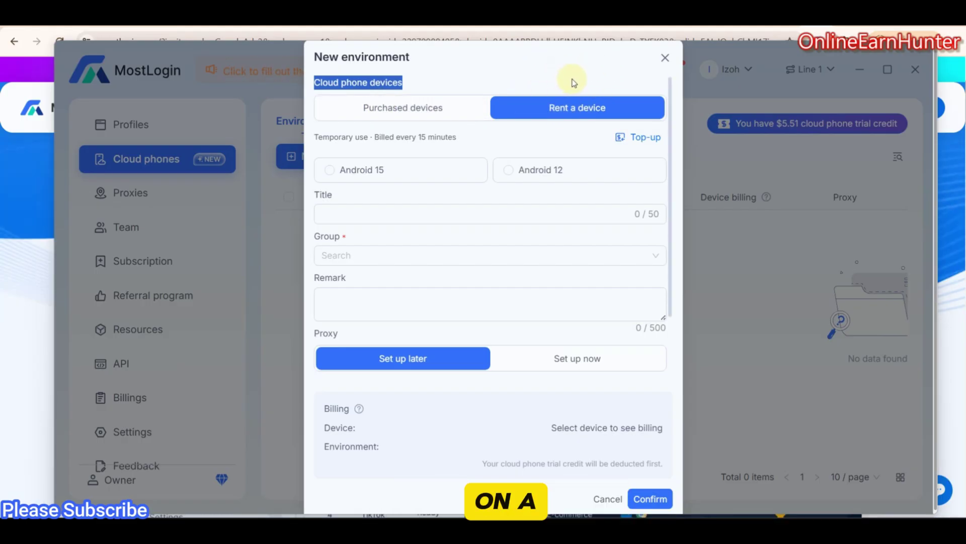
click(330, 171)
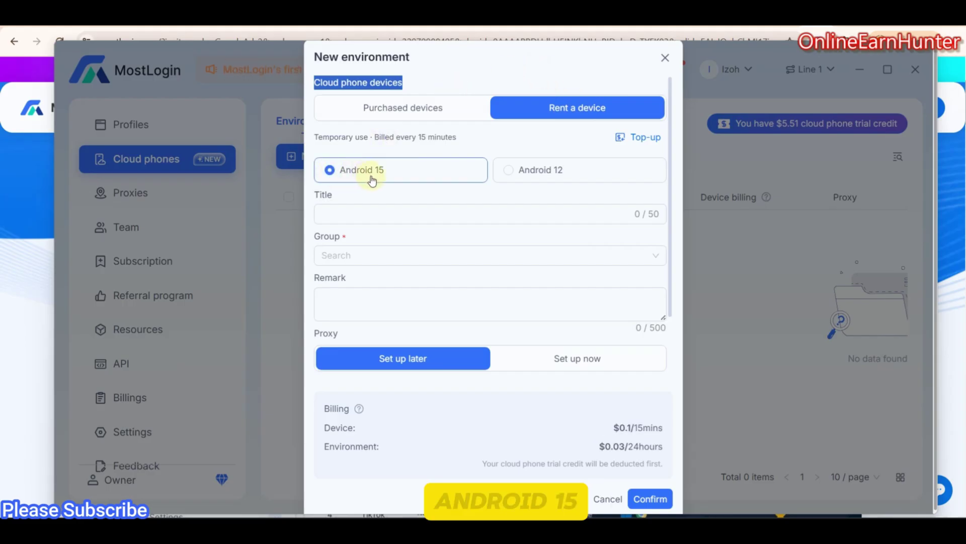
click(432, 215)
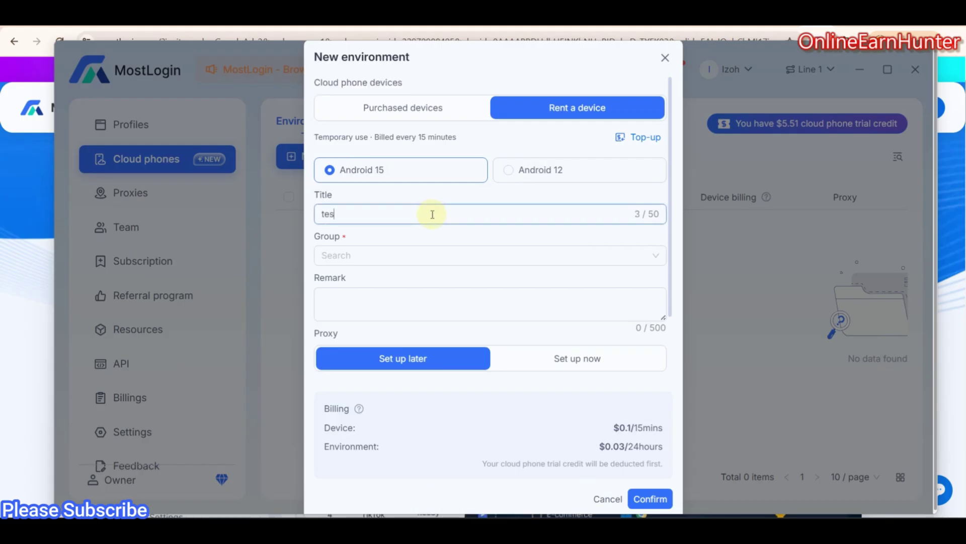
text(testing)
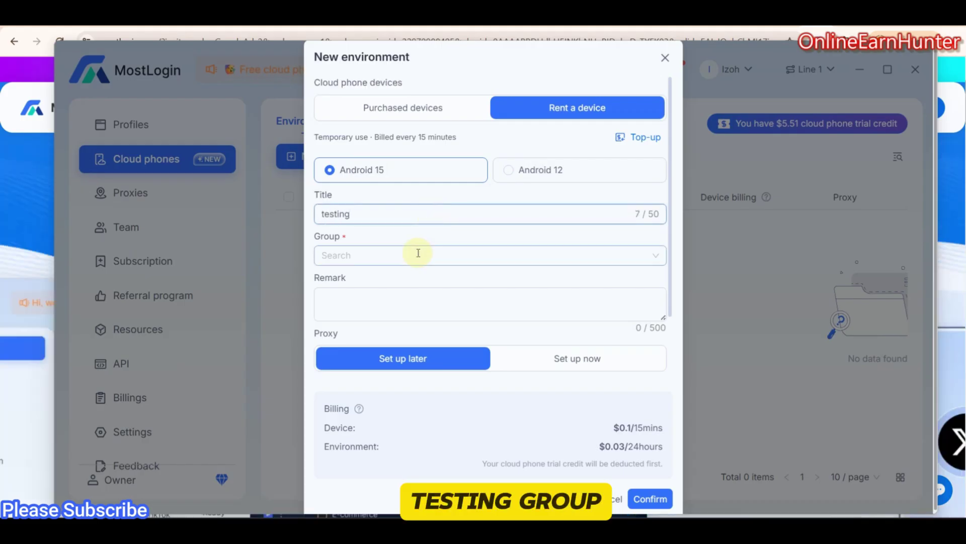
click(406, 261)
click(392, 280)
click(395, 300)
text(testing)
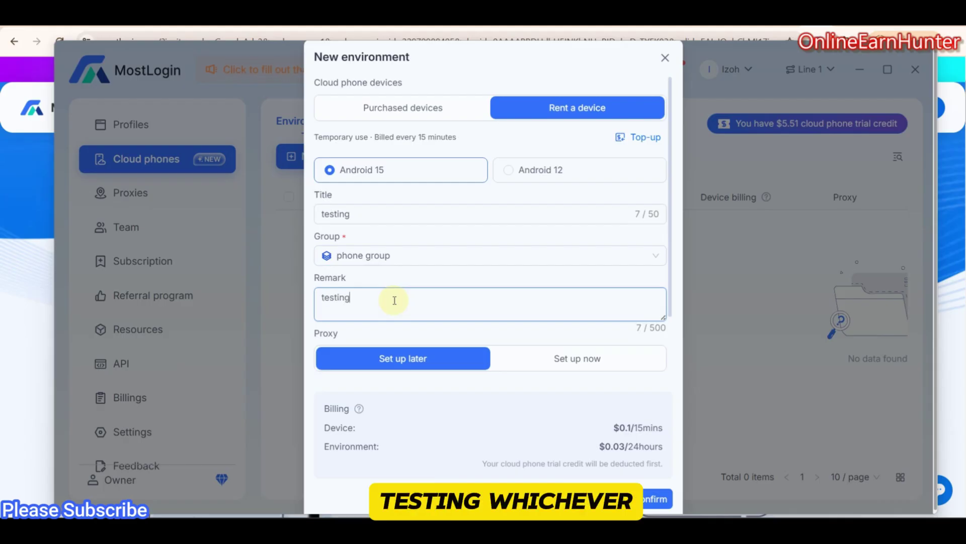
click(593, 358)
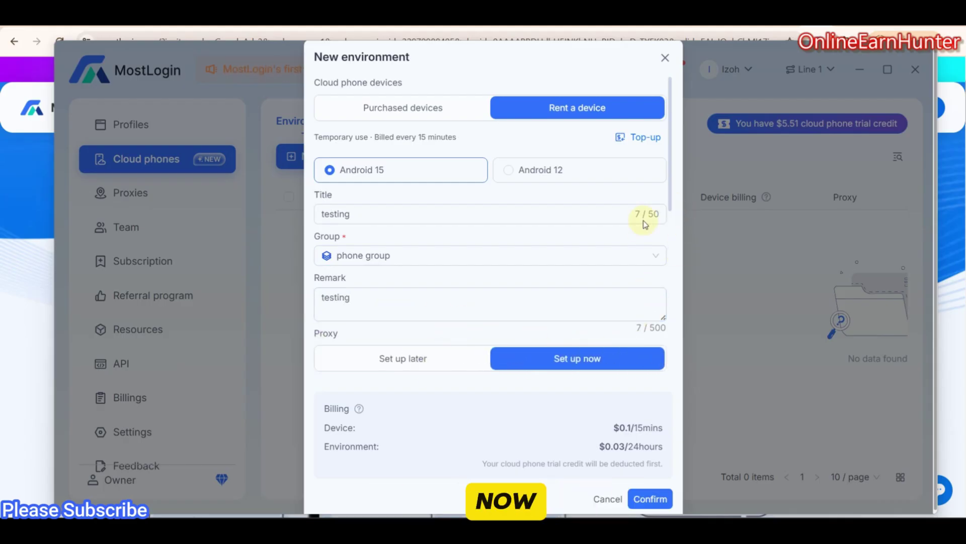
Paste and parse the gate.nodemaven.com:1080 socks5 proxy, confirm its Baltimore US IP, and create the environment
drag(670, 194, 644, 293)
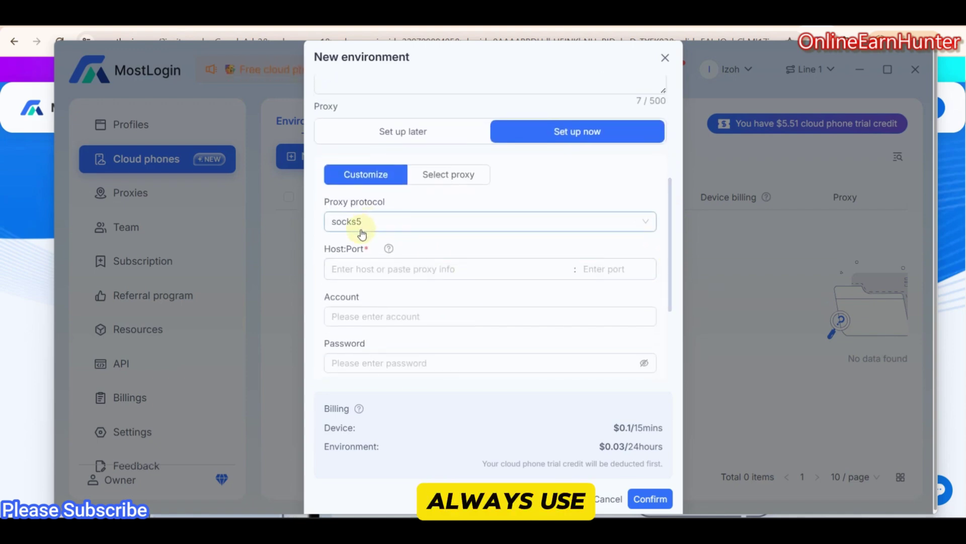
click(359, 268)
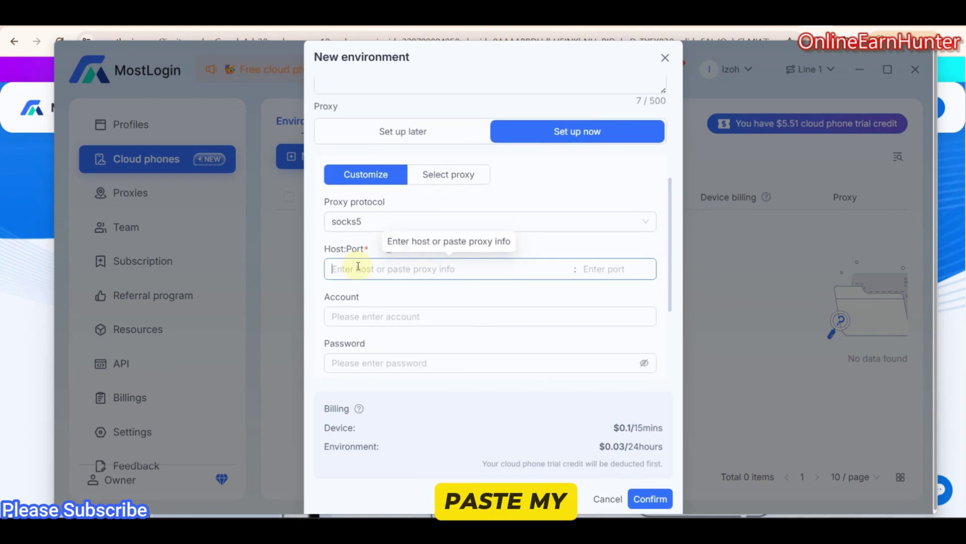
click(385, 316)
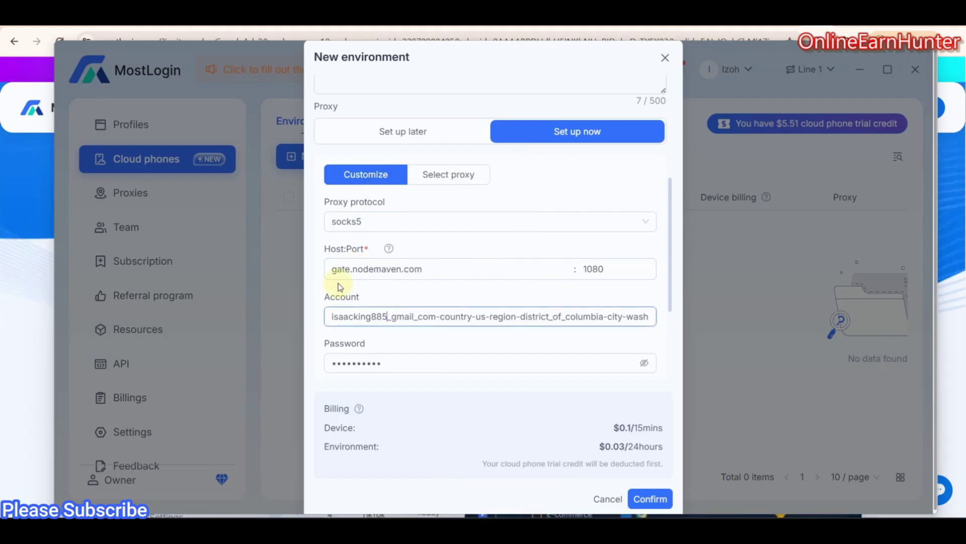
scroll(669, 251, down, 3)
click(416, 250)
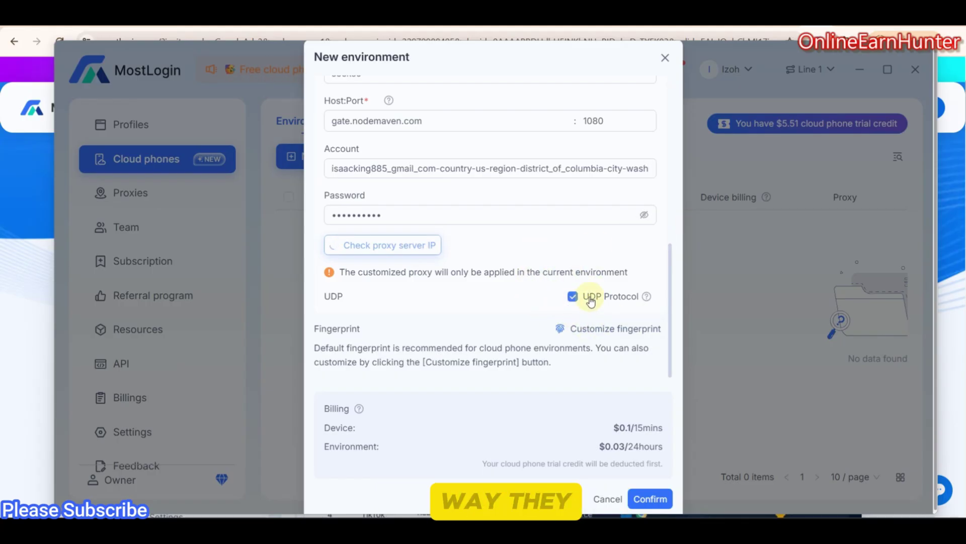
drag(670, 246, 670, 311)
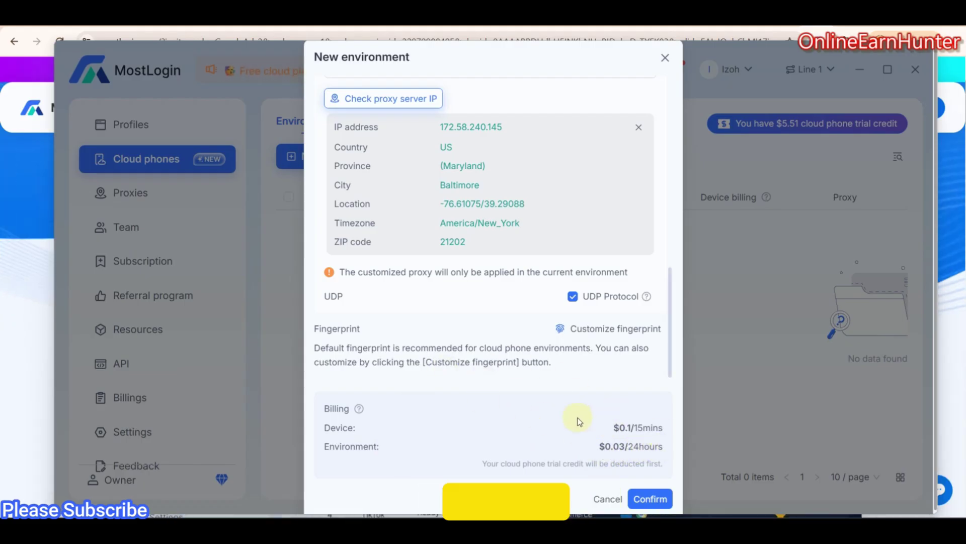
click(642, 499)
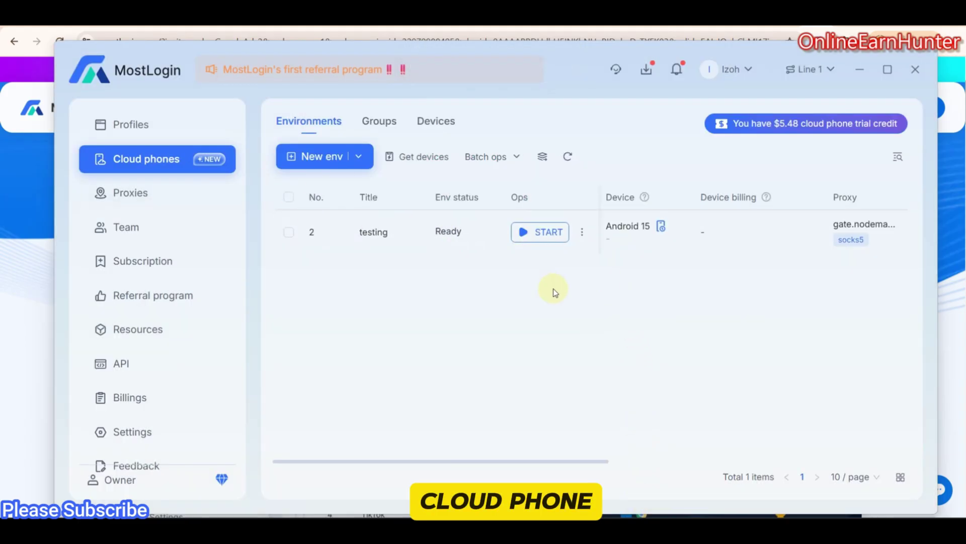
click(582, 235)
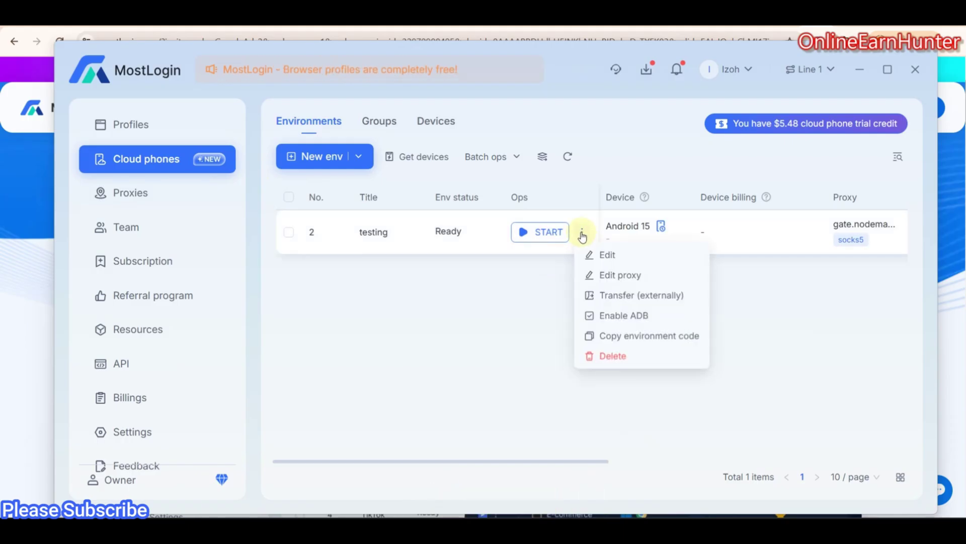
click(546, 233)
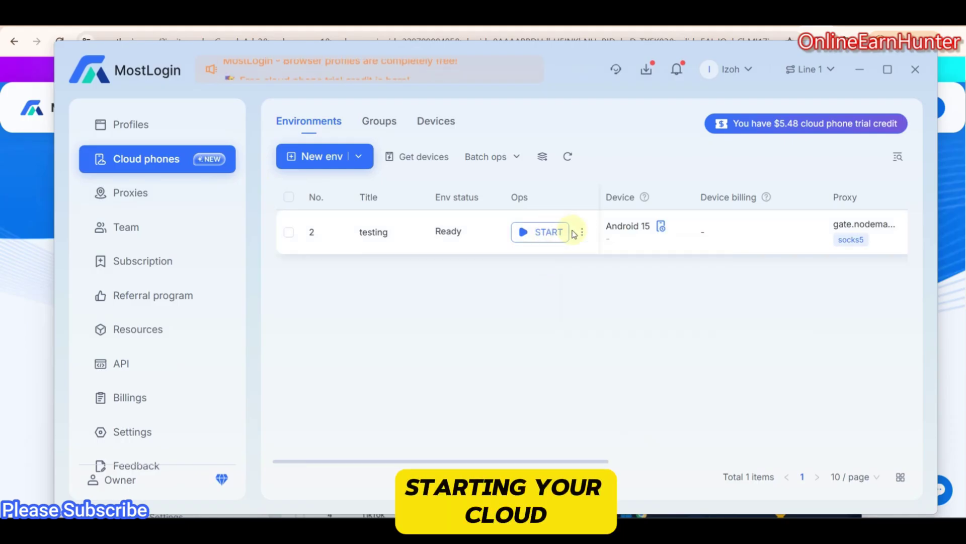
click(580, 234)
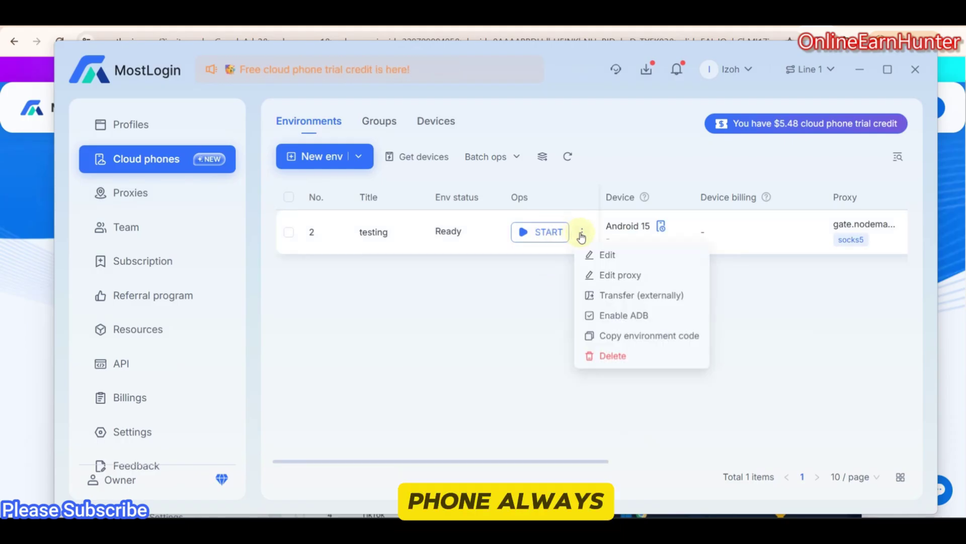
click(600, 255)
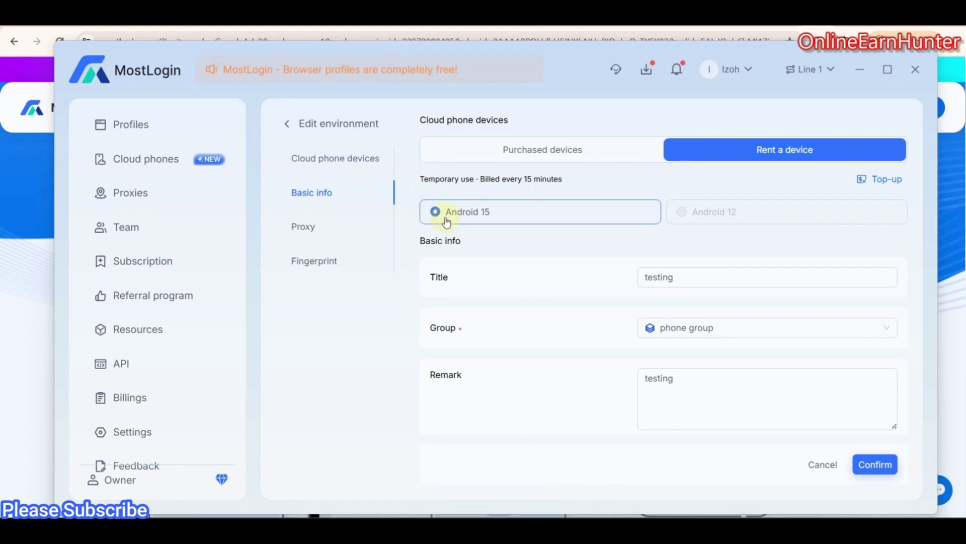
click(327, 233)
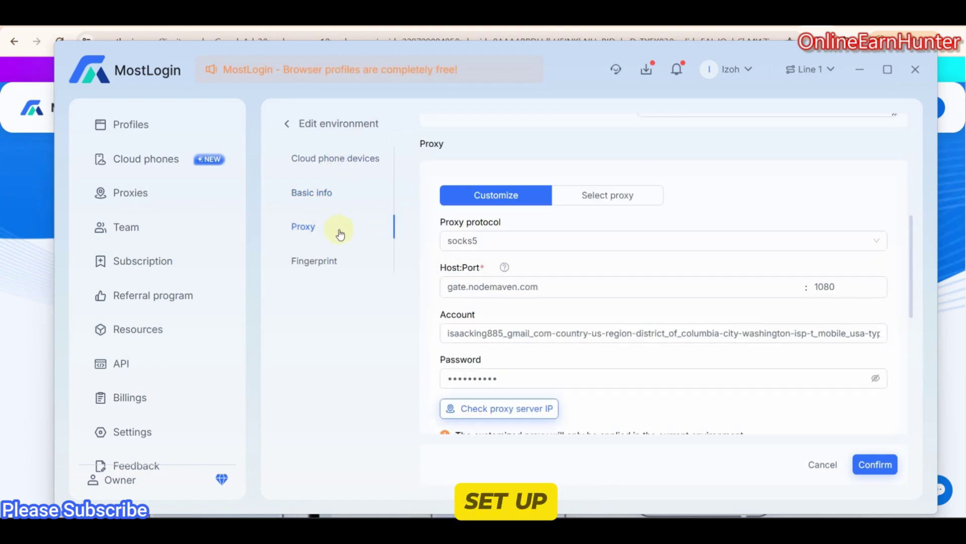
click(317, 261)
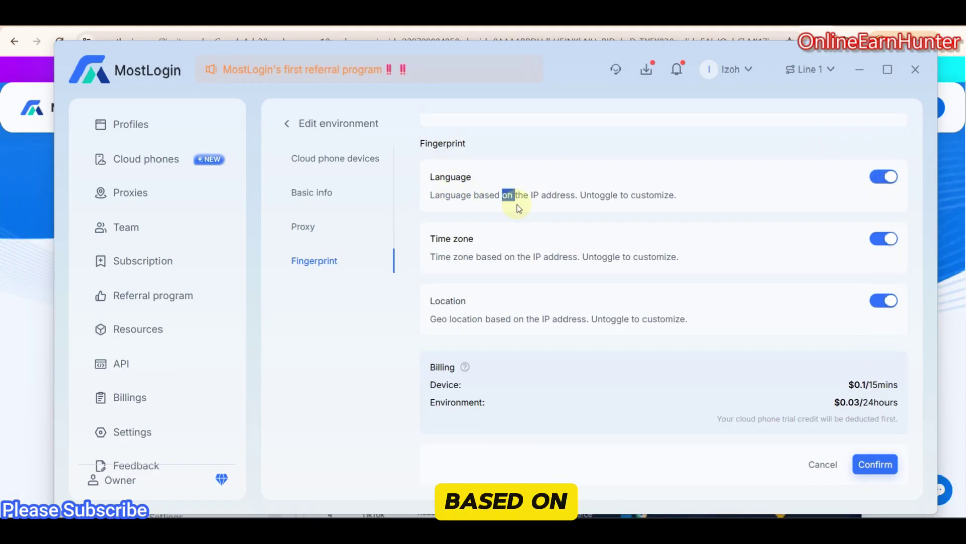
drag(477, 257, 548, 257)
drag(519, 319, 630, 330)
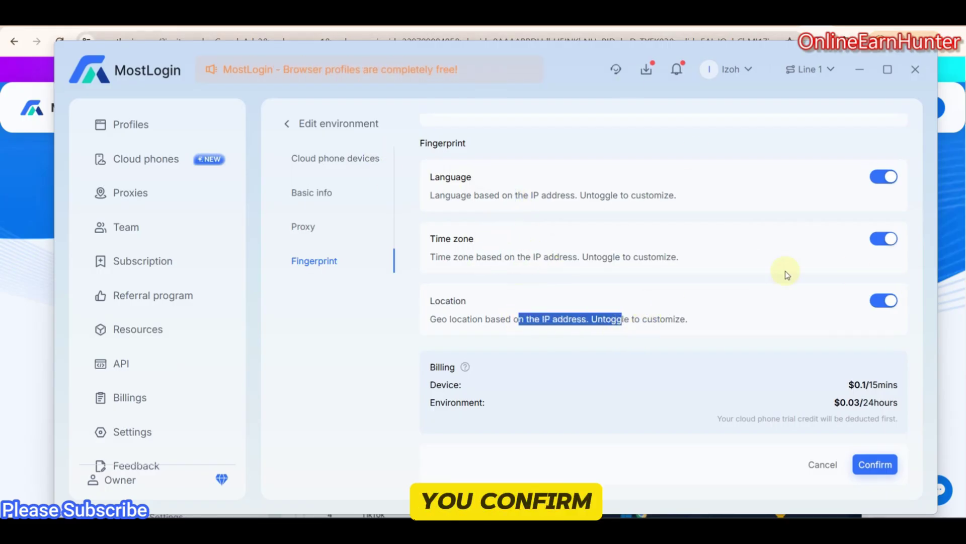
click(878, 465)
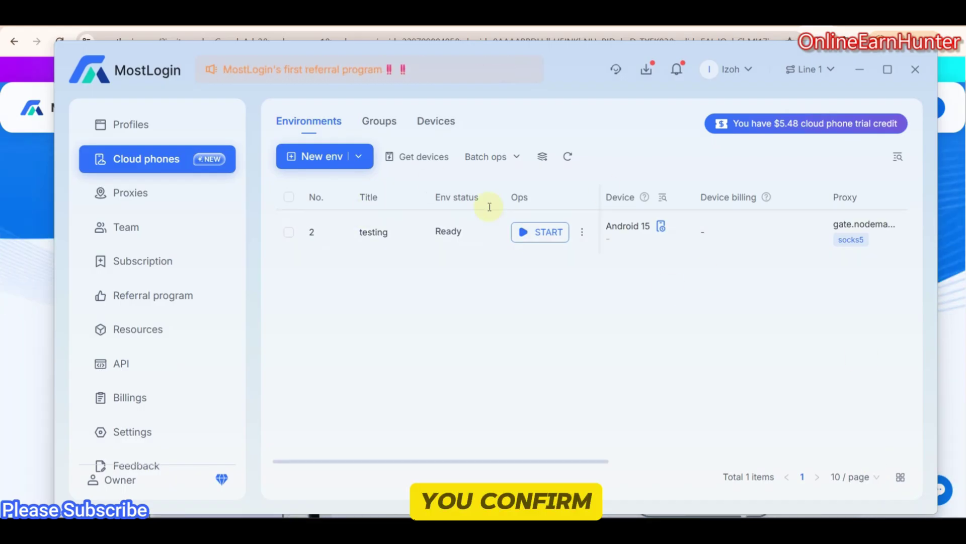
Start the testing cloud phone and bring up its Move to my phone QR code
click(542, 233)
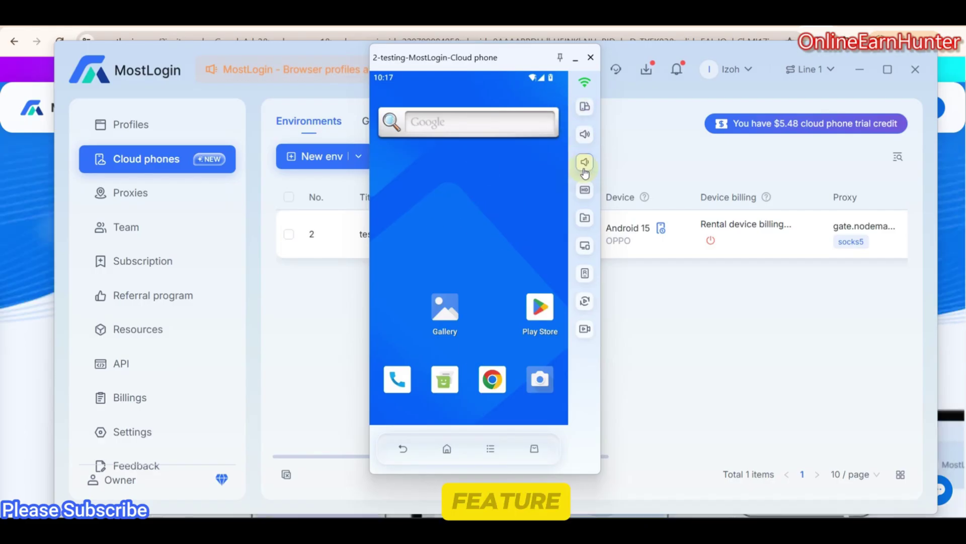
click(585, 247)
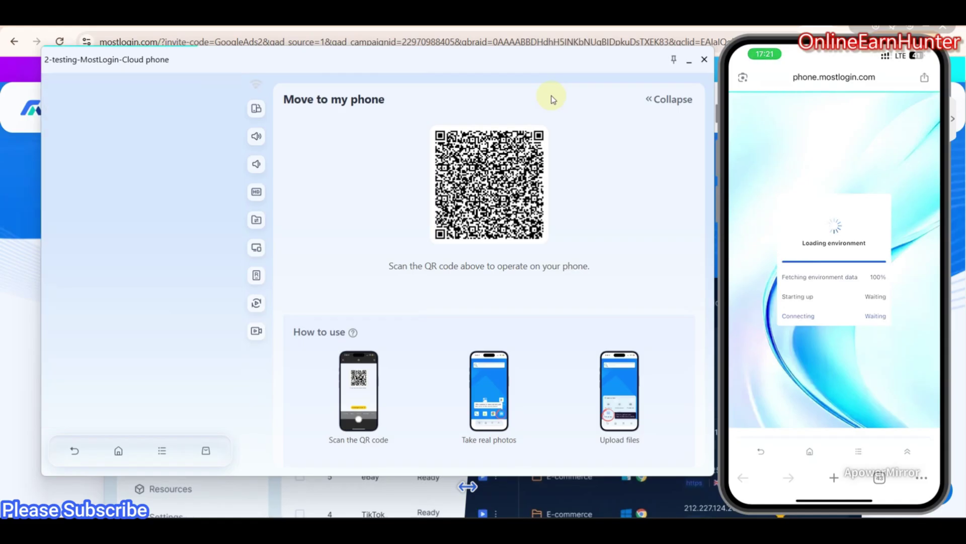
Collapse the Move to my phone panel so the phone keeps running on the real device
click(669, 100)
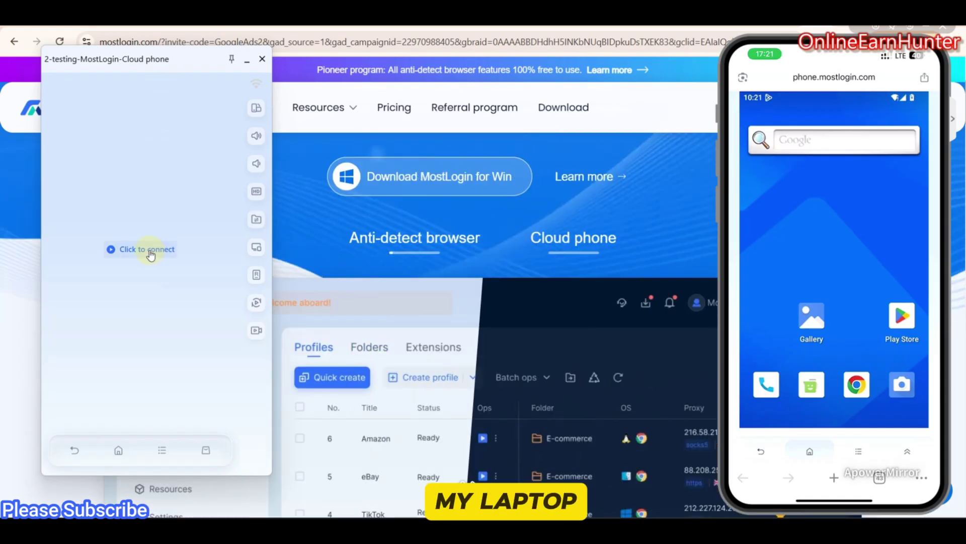
Try reconnecting the cloud phone on the desktop and close the duplicate phone preview window
click(150, 252)
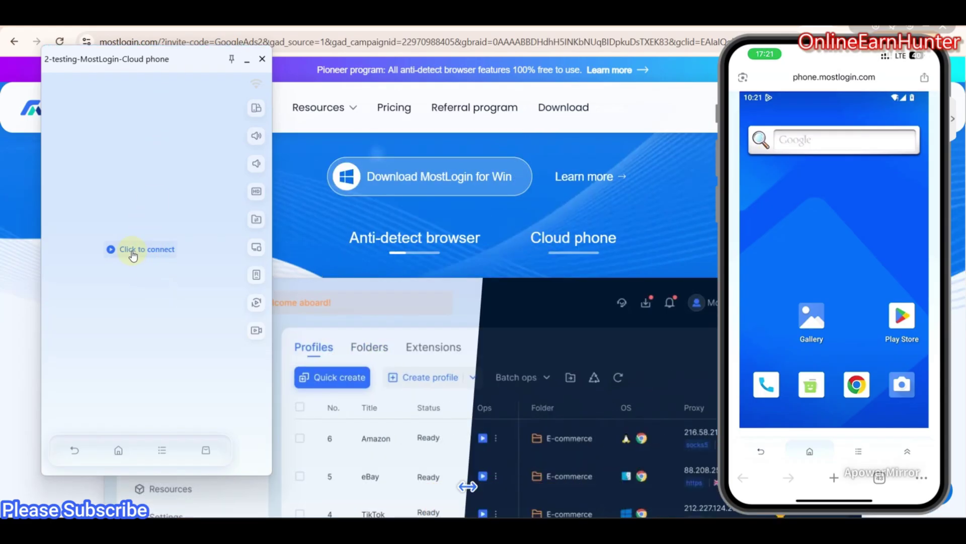
click(133, 255)
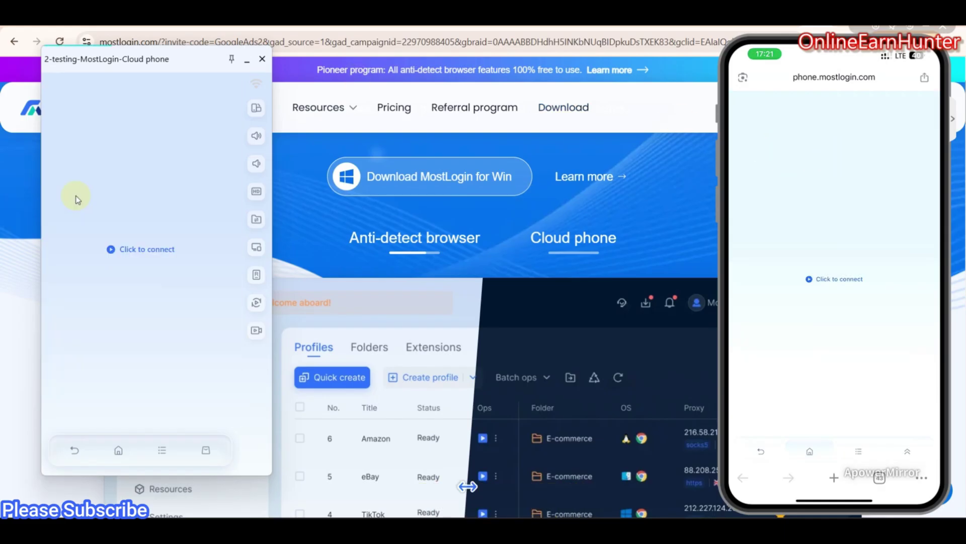
click(132, 251)
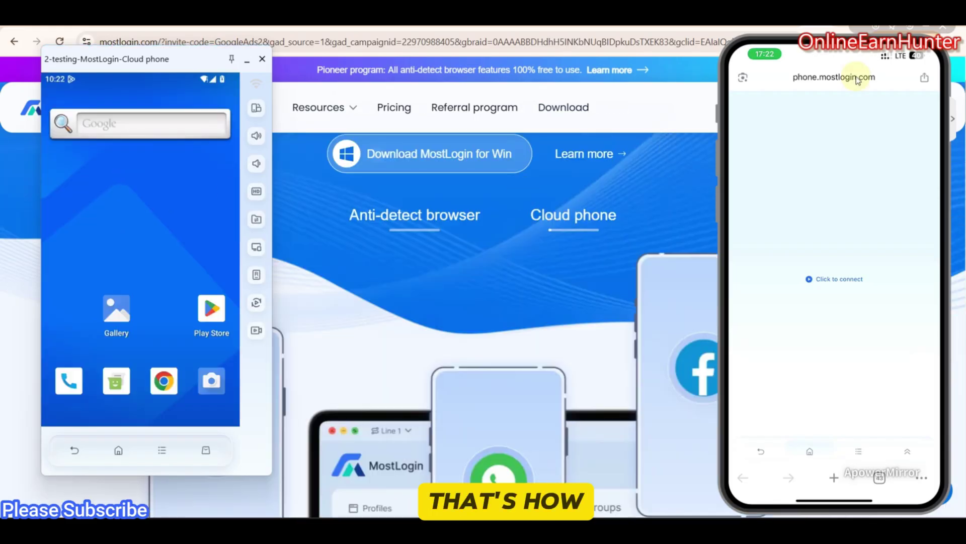
click(928, 28)
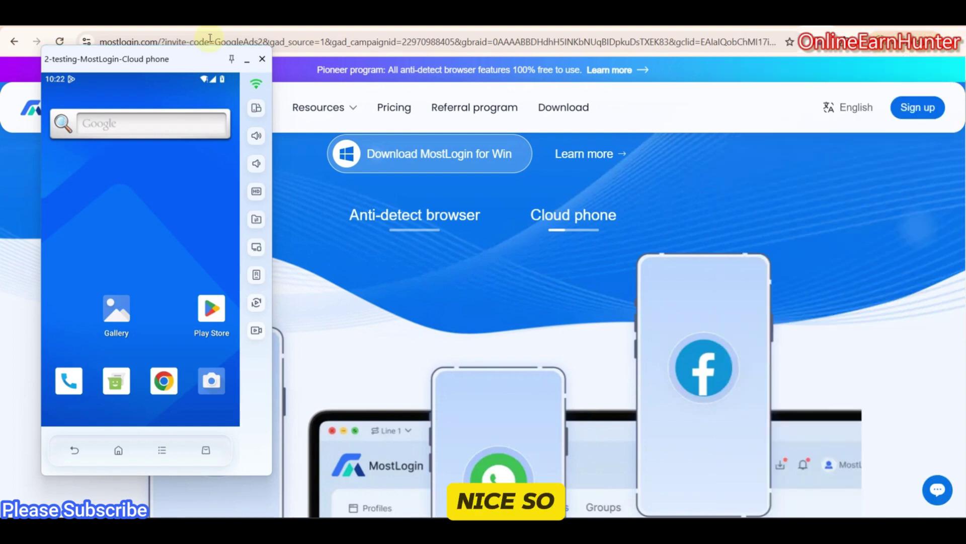
Reposition the cloud phone window, then close it choosing Shut down to release the device
drag(134, 59, 404, 74)
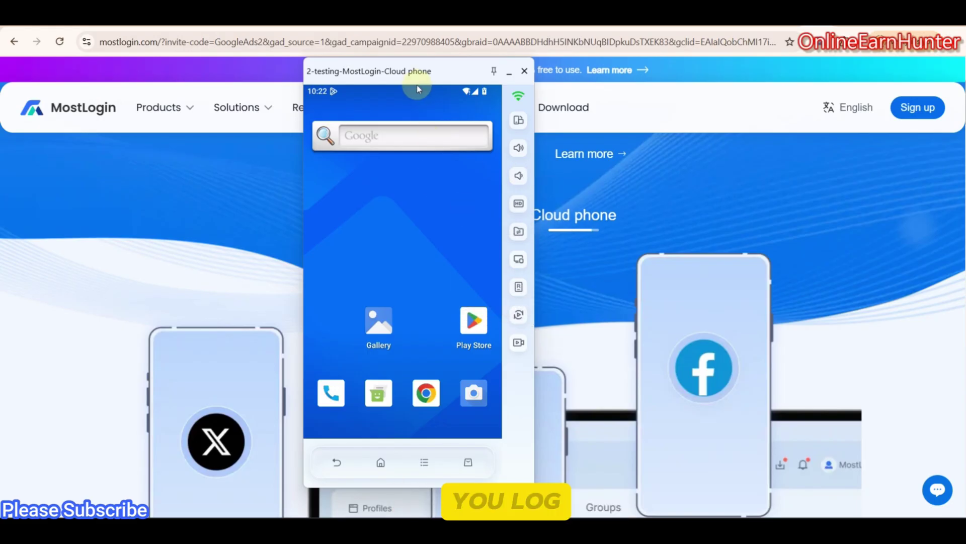
drag(463, 84, 482, 92)
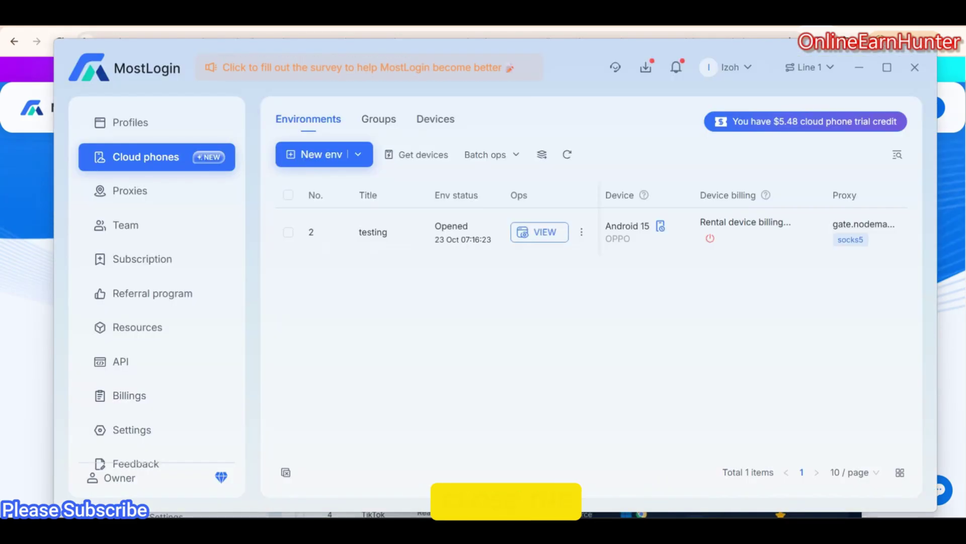
click(670, 458)
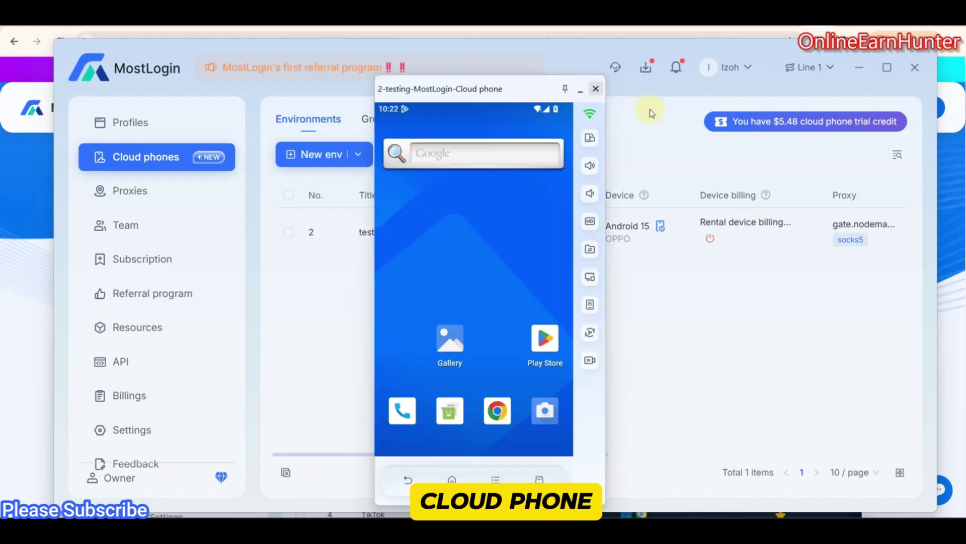
click(596, 90)
click(498, 382)
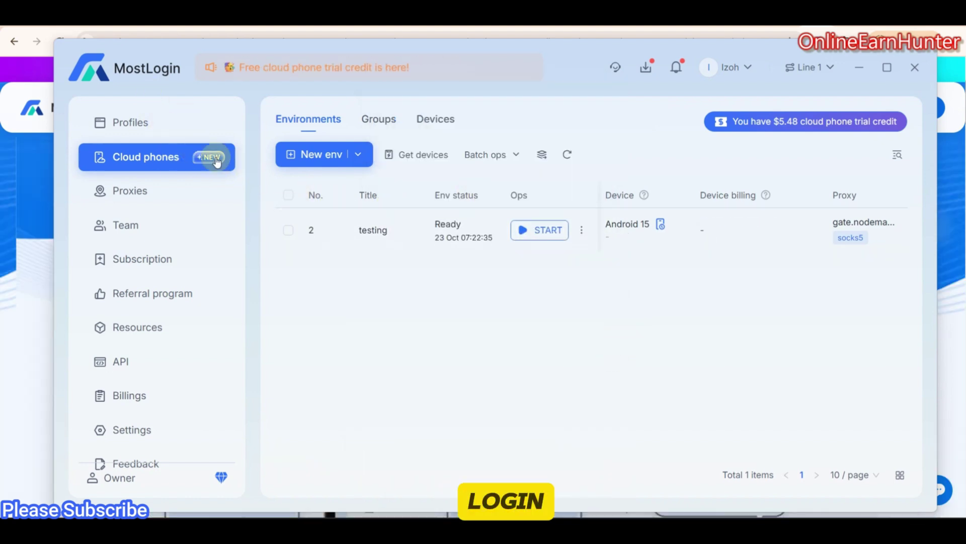
Create a new browser profile in the E-commerce folder titled 'testing'
click(144, 129)
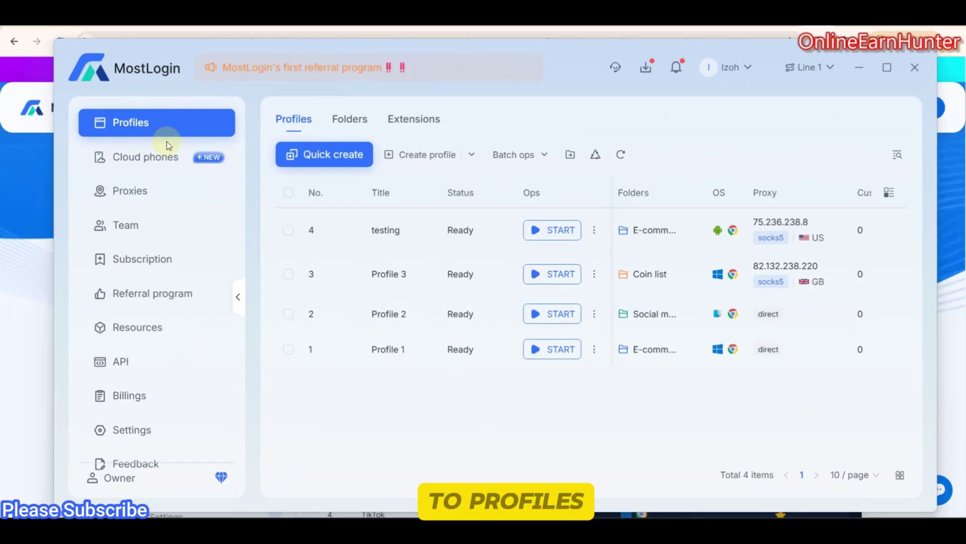
click(413, 160)
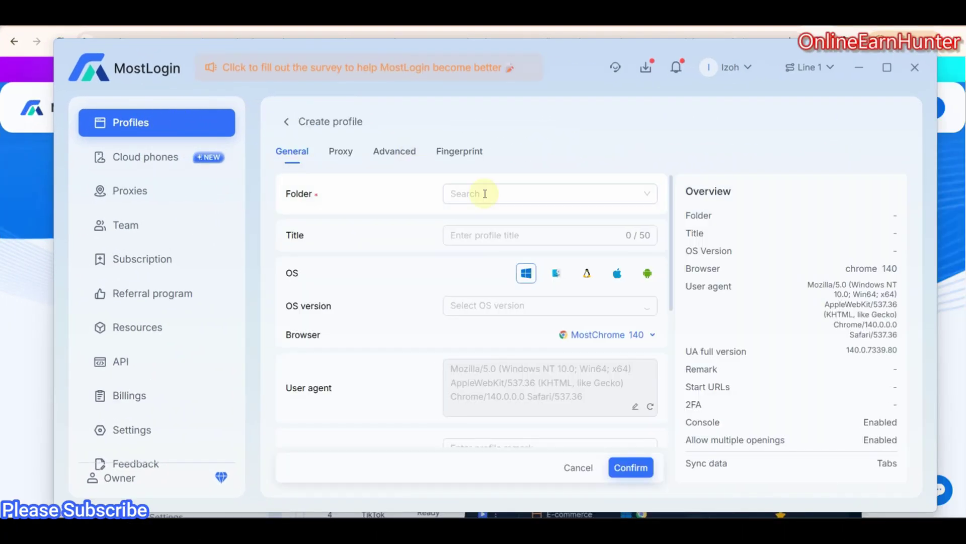
click(485, 192)
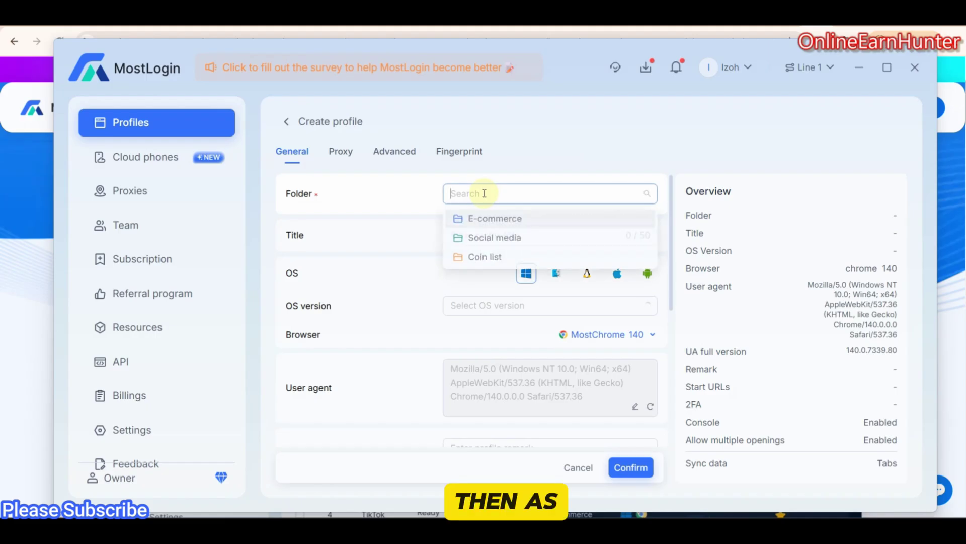
click(495, 222)
click(480, 234)
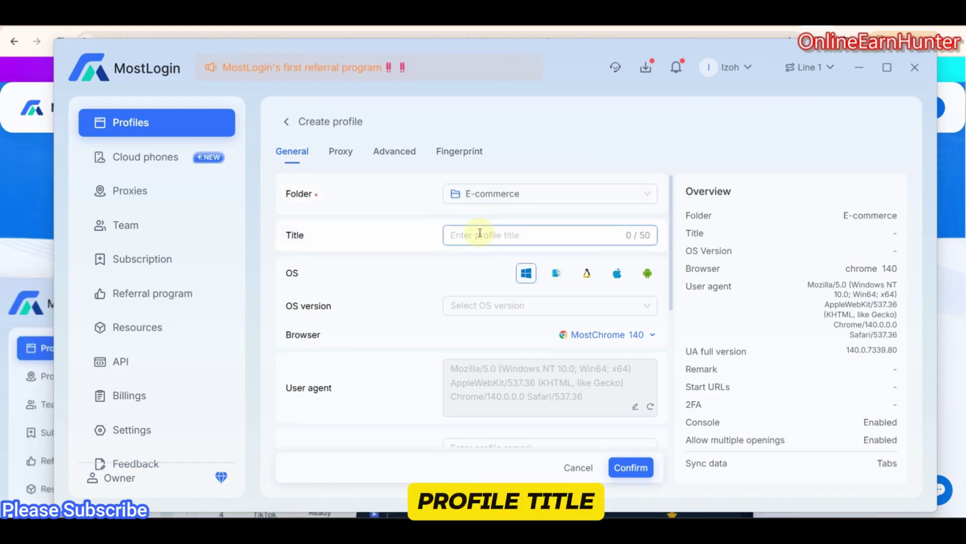
text(testing)
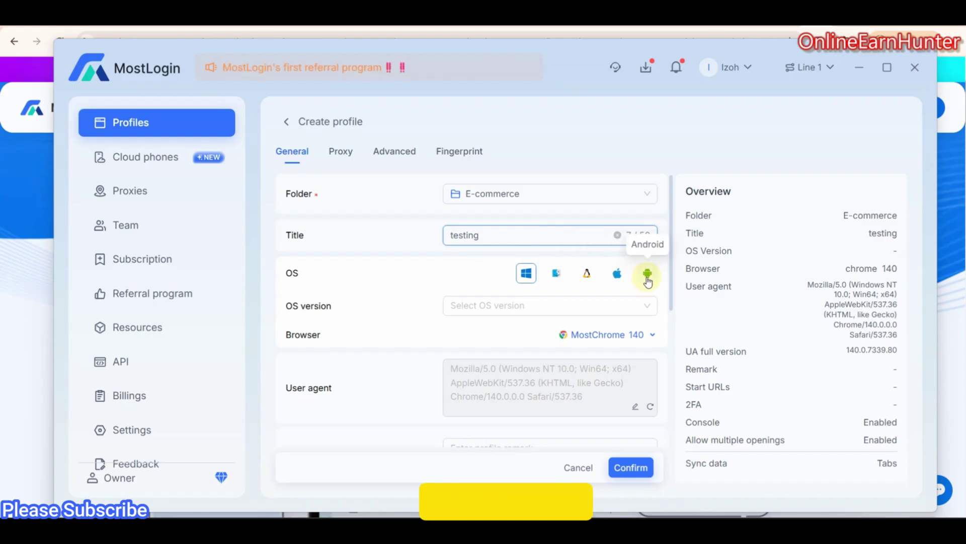
Set the profile's OS version to Windows 11 and review the remaining General options
click(510, 304)
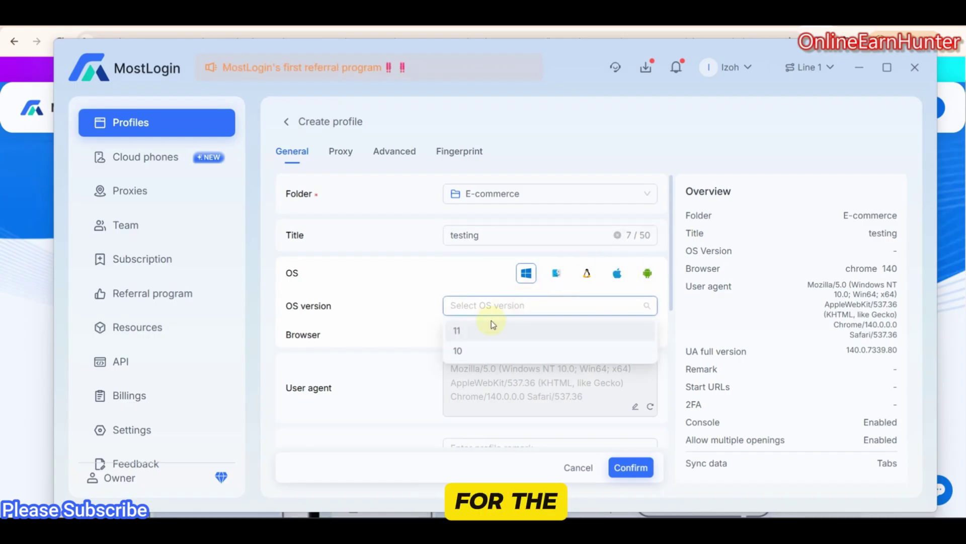
click(486, 331)
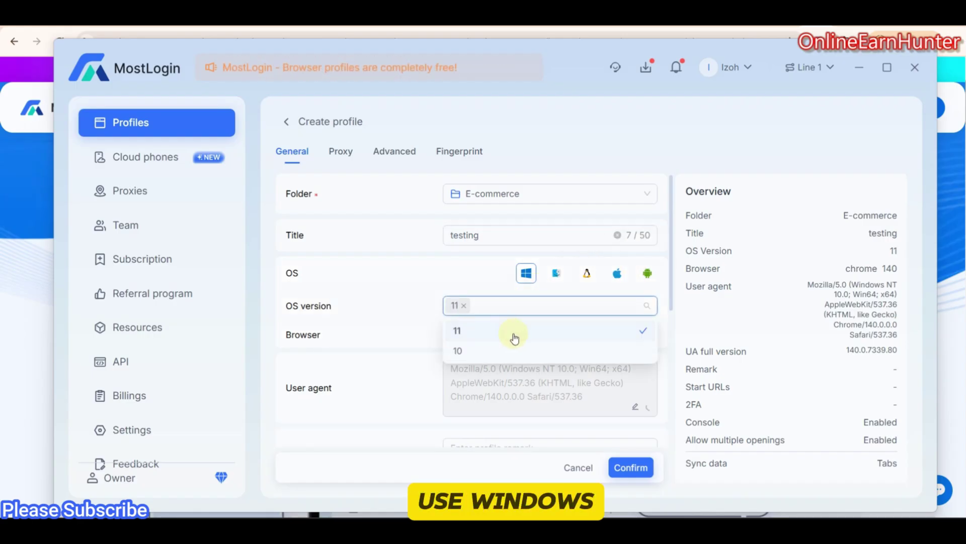
click(636, 334)
click(476, 336)
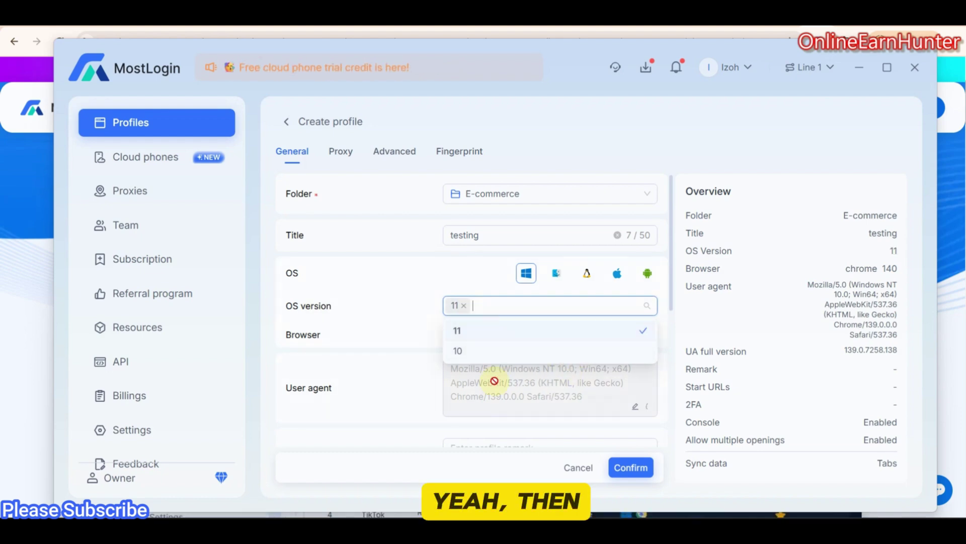
click(387, 394)
drag(673, 283, 675, 393)
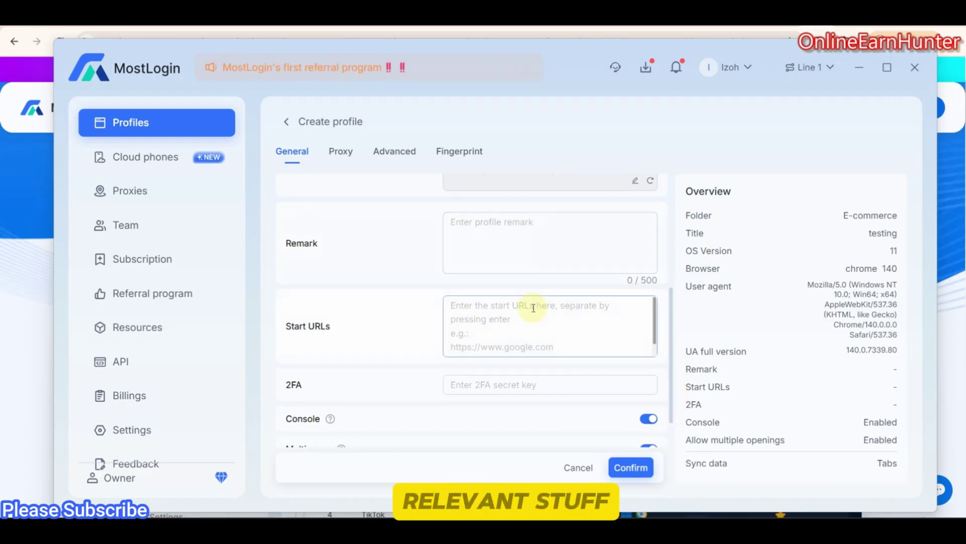
drag(672, 319, 672, 345)
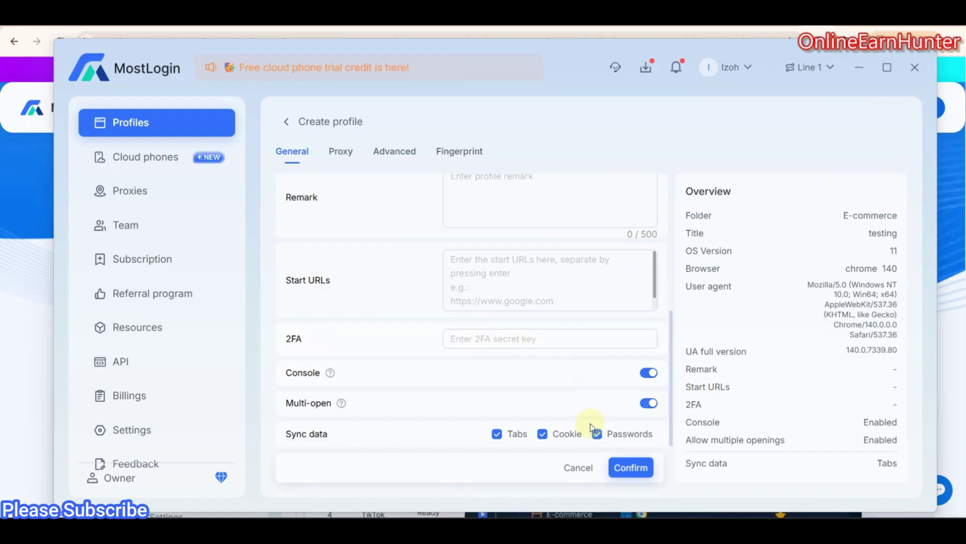
Set a socks5 proxy, paste and parse gate.nodemaven.com:1080 with its login, and verify the Baltimore US IP
click(345, 154)
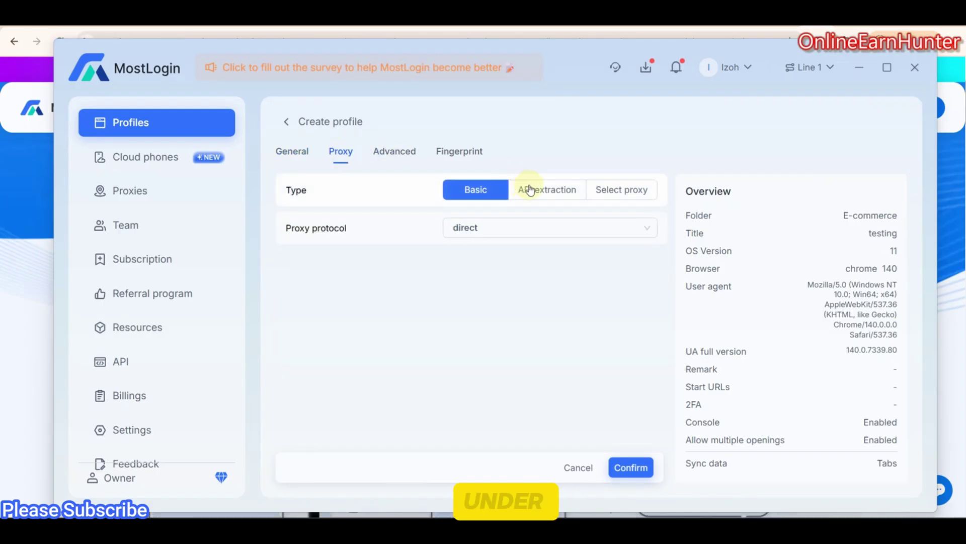
click(494, 229)
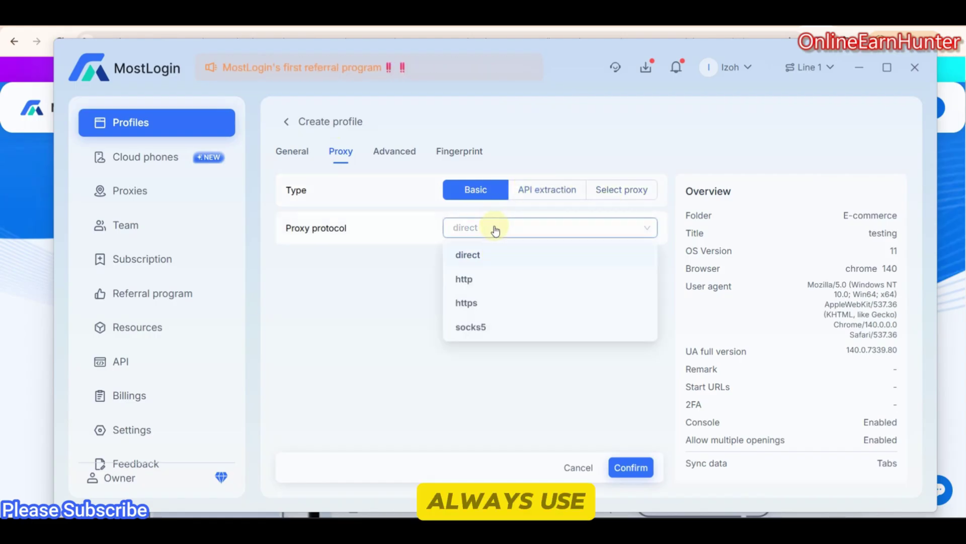
click(486, 328)
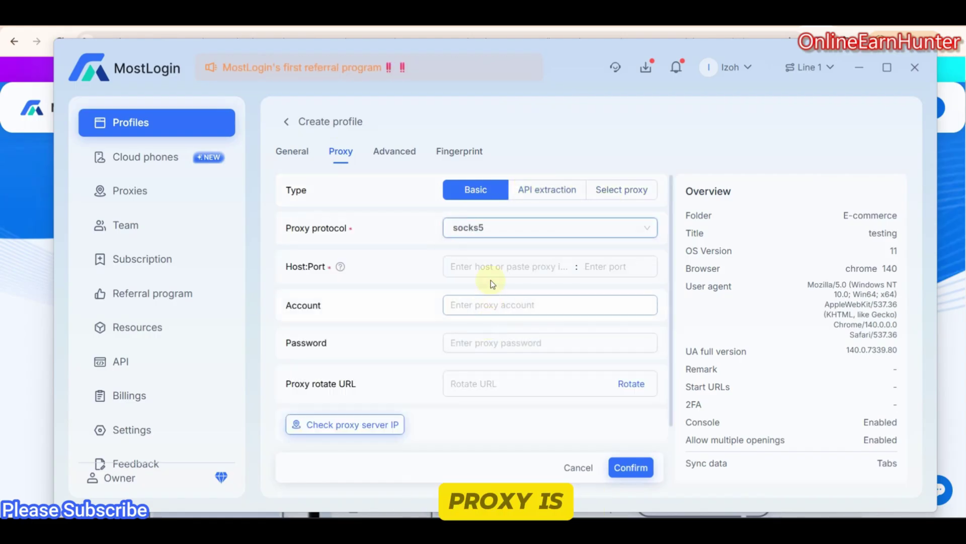
click(490, 267)
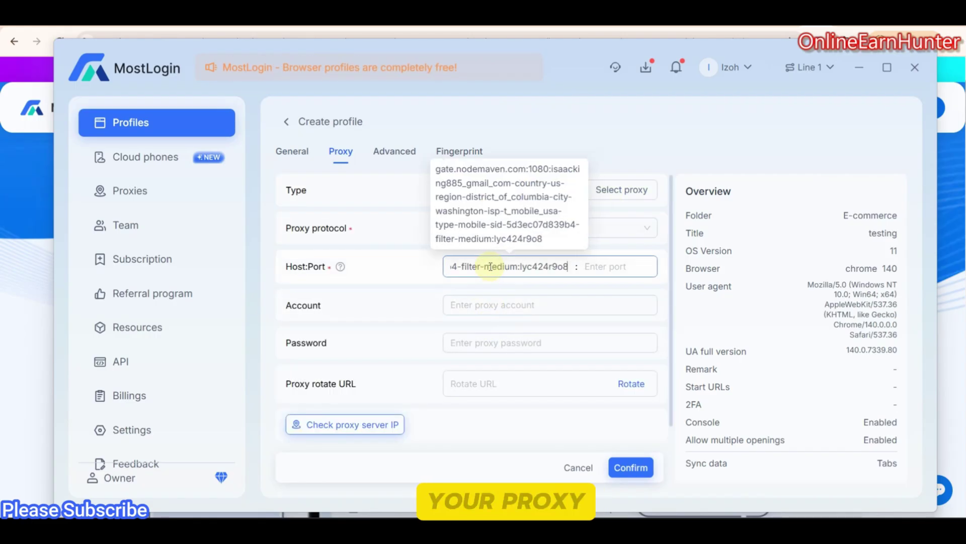
click(535, 304)
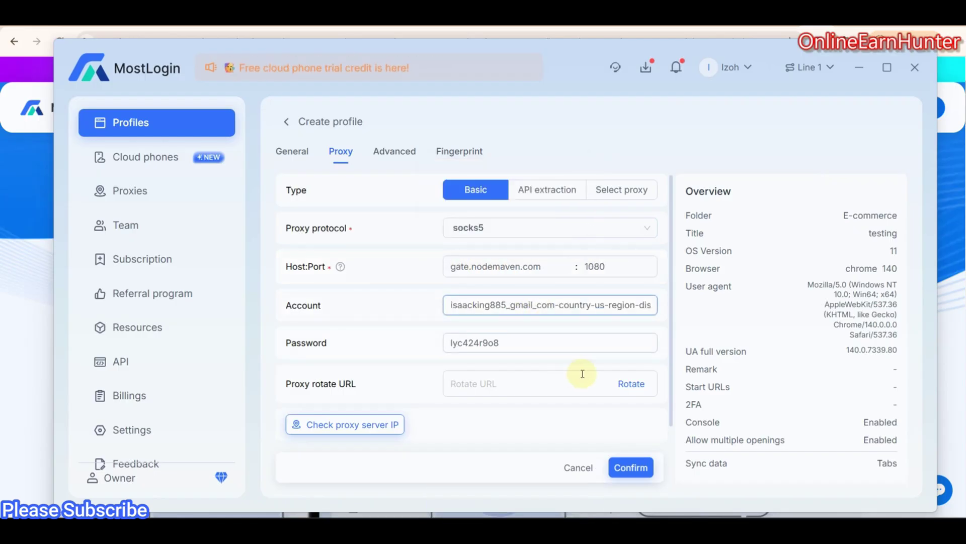
click(380, 425)
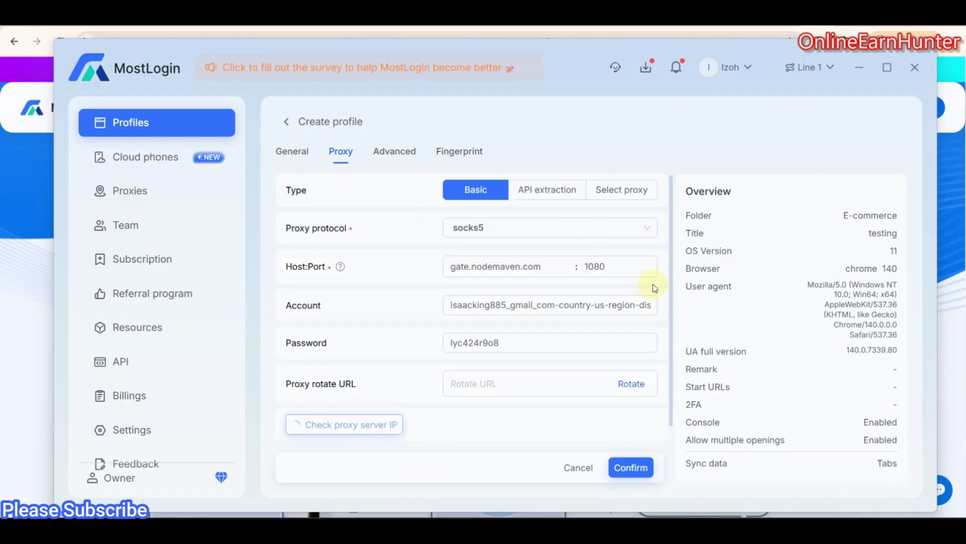
scroll(672, 265, down, 1)
scroll(673, 265, down, 3)
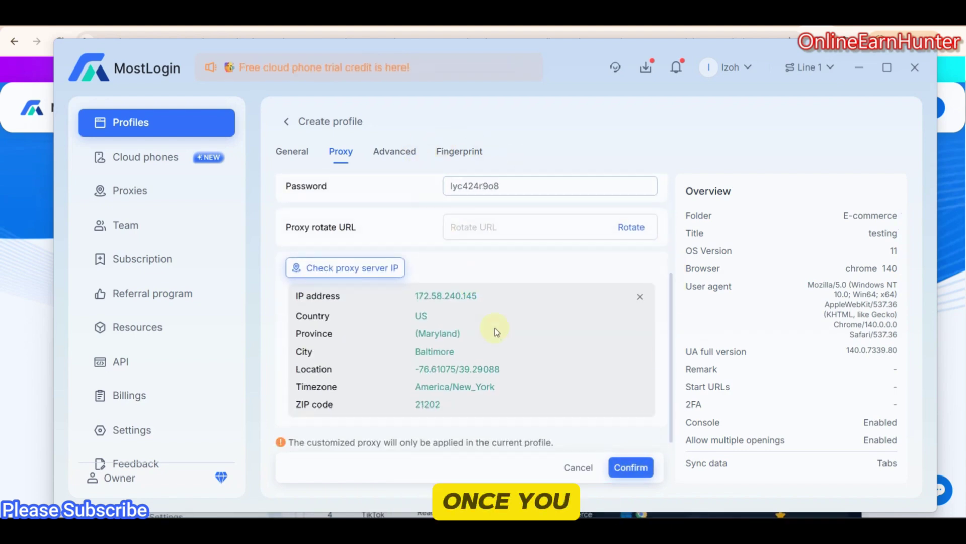
Look through the profile's advanced settings, including the cookies field
click(395, 154)
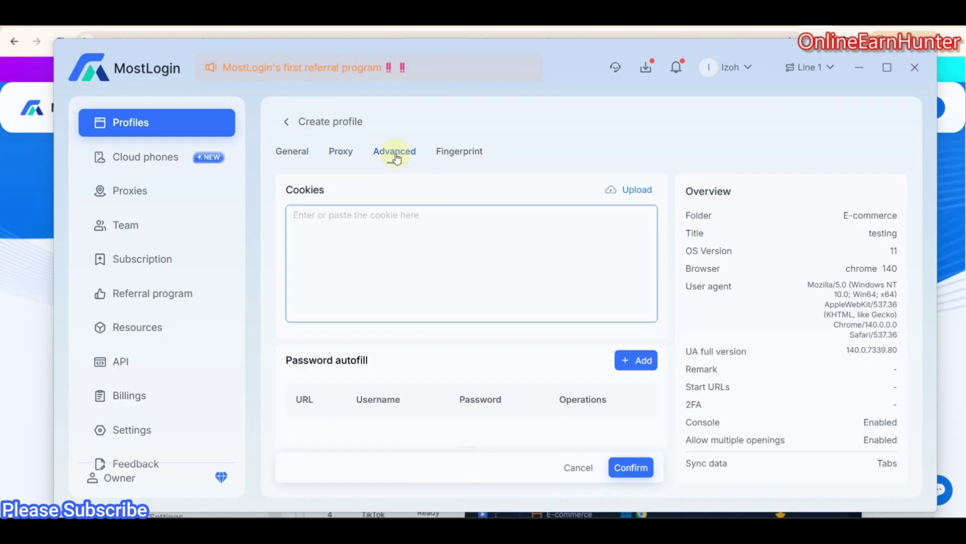
click(387, 218)
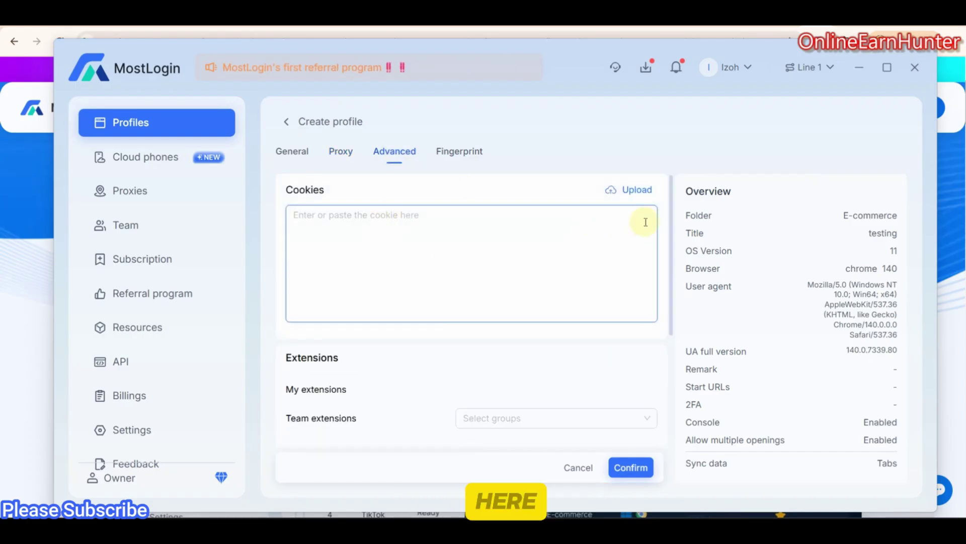
scroll(670, 241, down, 1)
scroll(671, 241, up, 1)
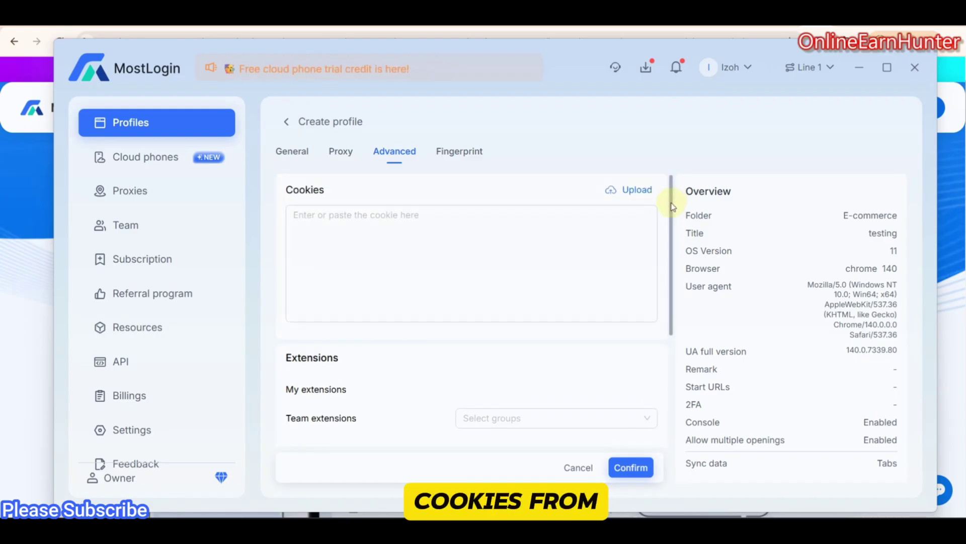
scroll(673, 206, down, 3)
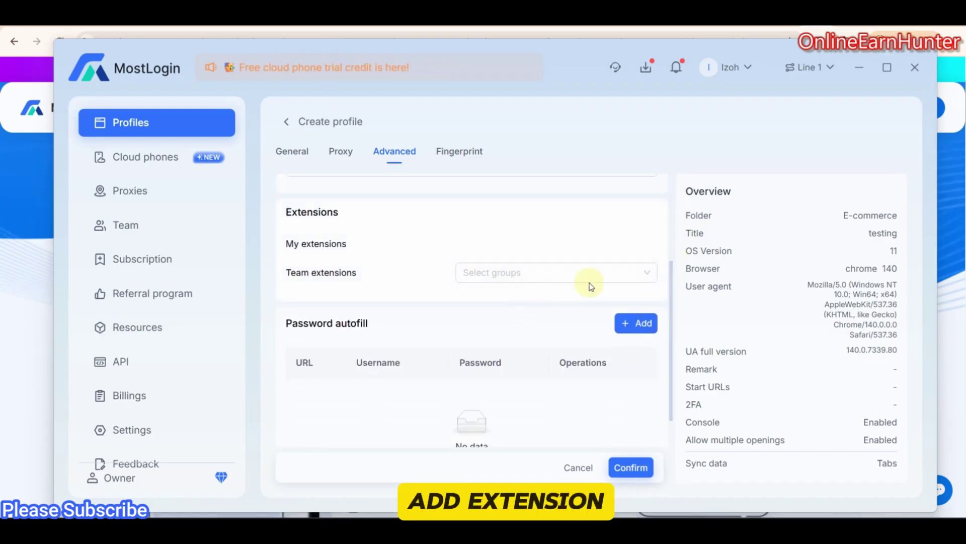
In the fingerprint settings, base the UI language on the proxy IP and forbid geolocation
click(452, 161)
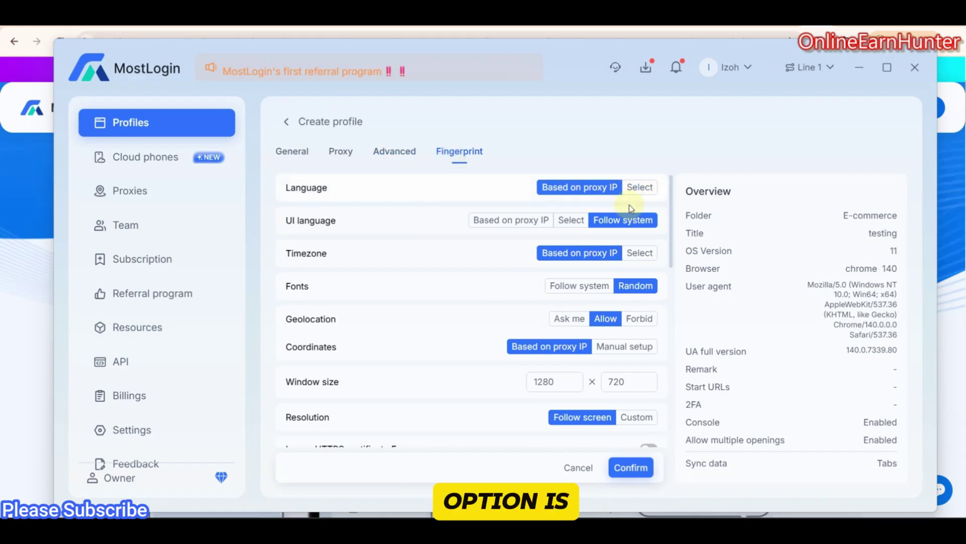
click(533, 219)
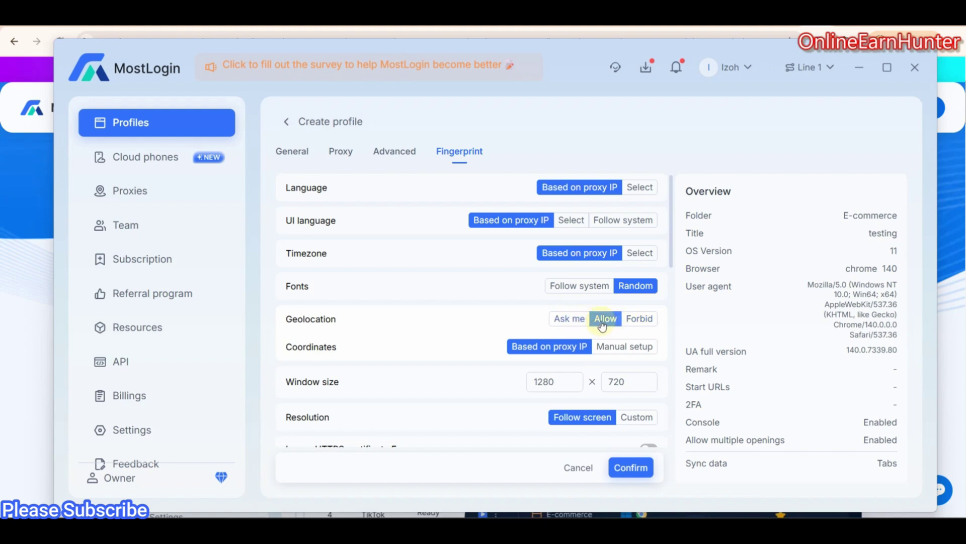
click(570, 320)
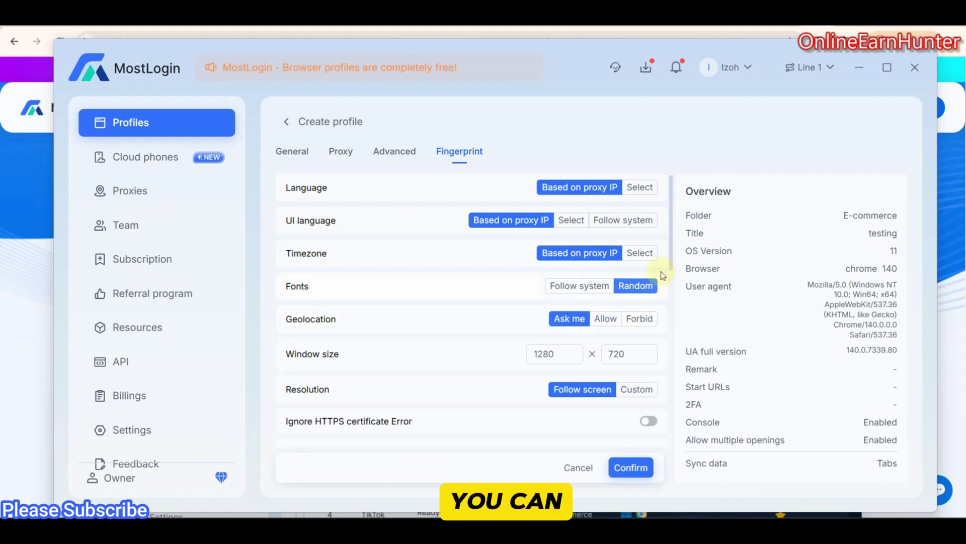
scroll(669, 282, down, 2)
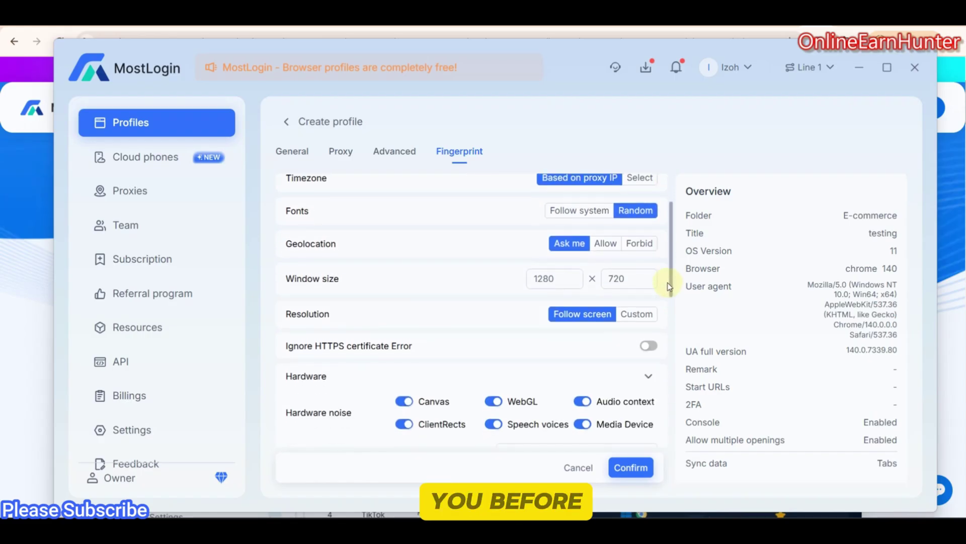
click(635, 245)
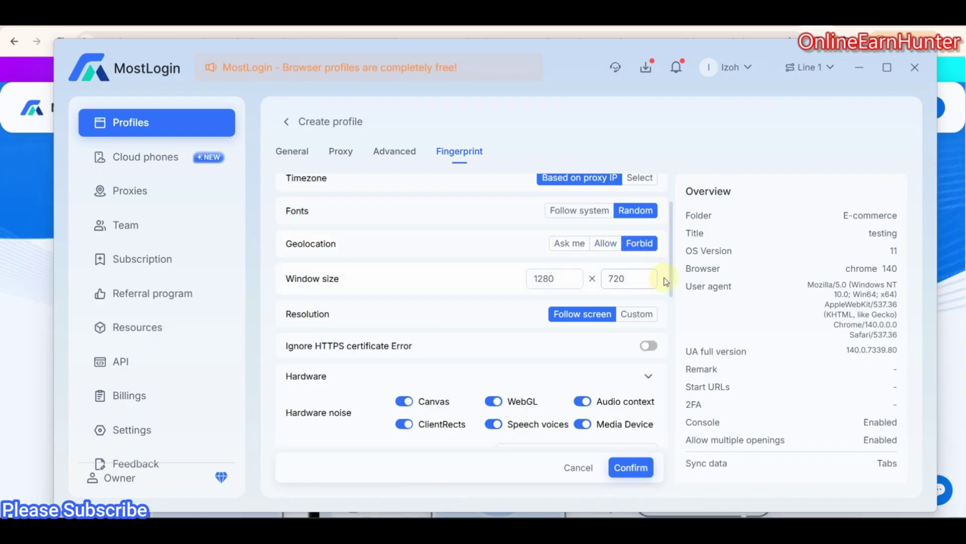
Set the fingerprint's hardware concurrency to 16 cores
scroll(673, 295, down, 1)
drag(675, 298, 681, 448)
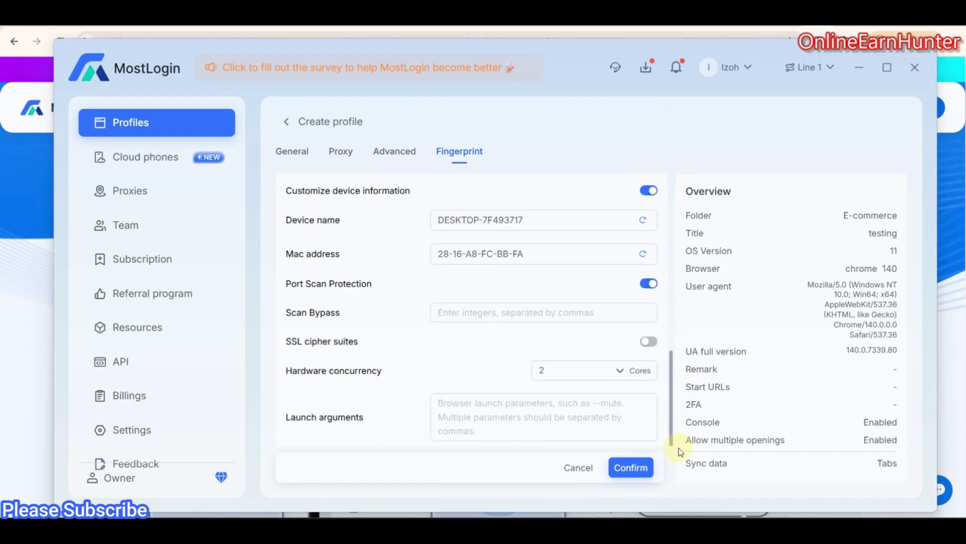
click(583, 370)
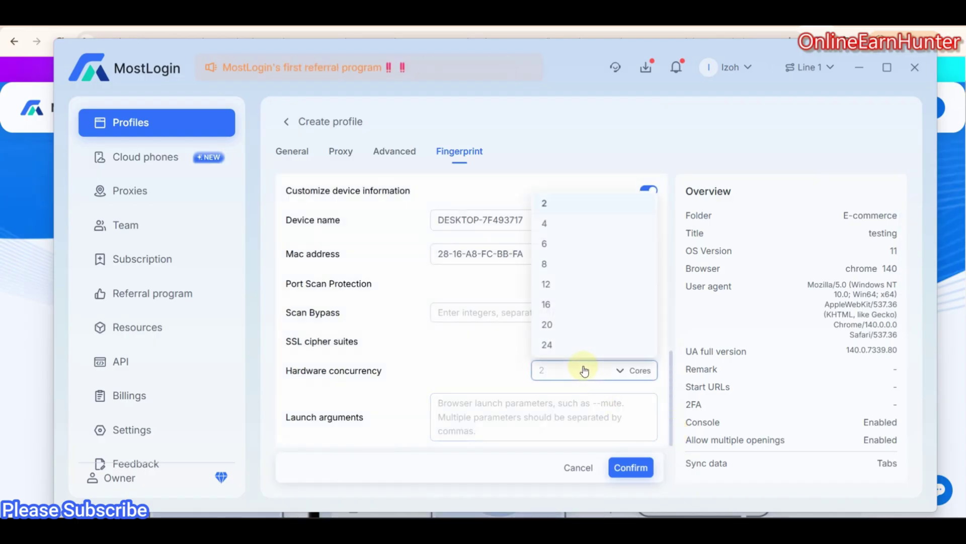
click(565, 303)
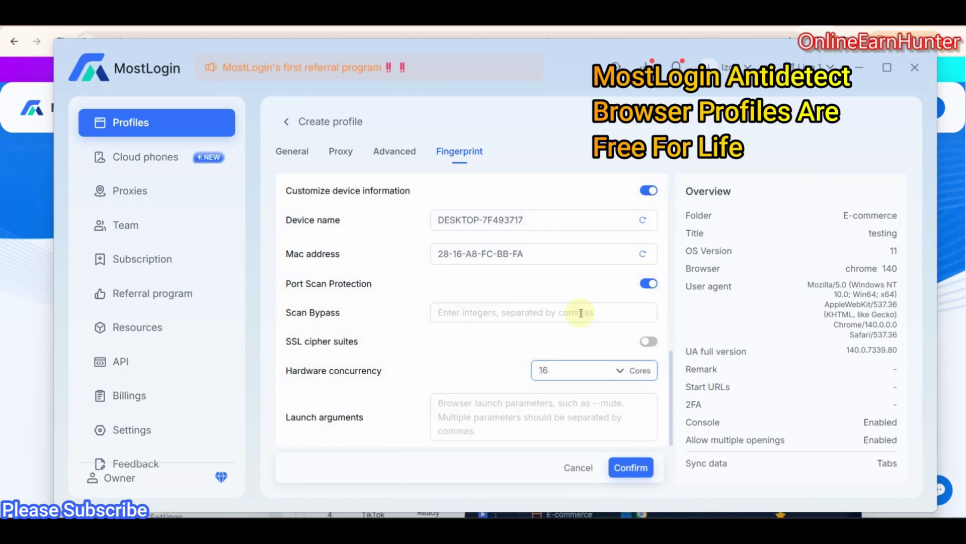
click(678, 395)
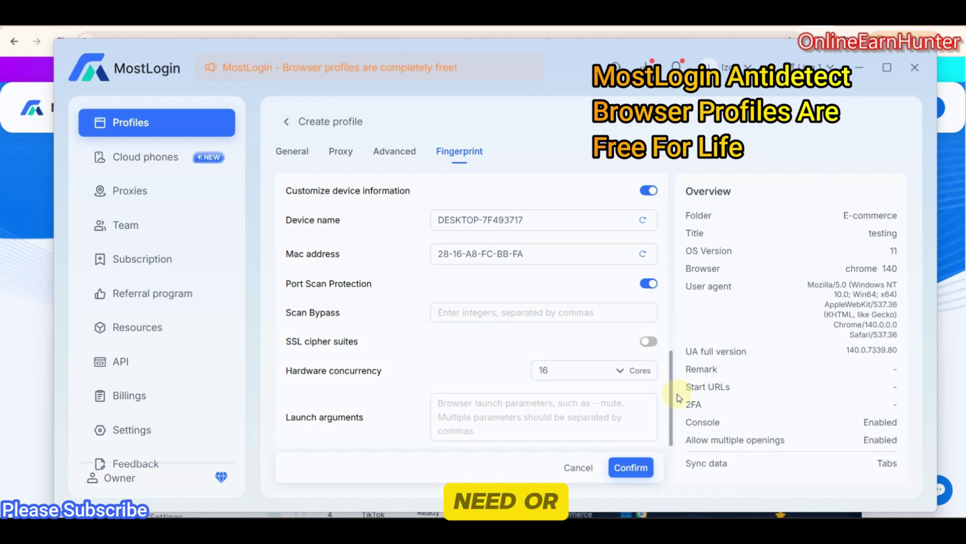
Save the profile and launch profile No. 5 'testing', which reports IP 172.58.240.145 in Baltimore, US
click(635, 467)
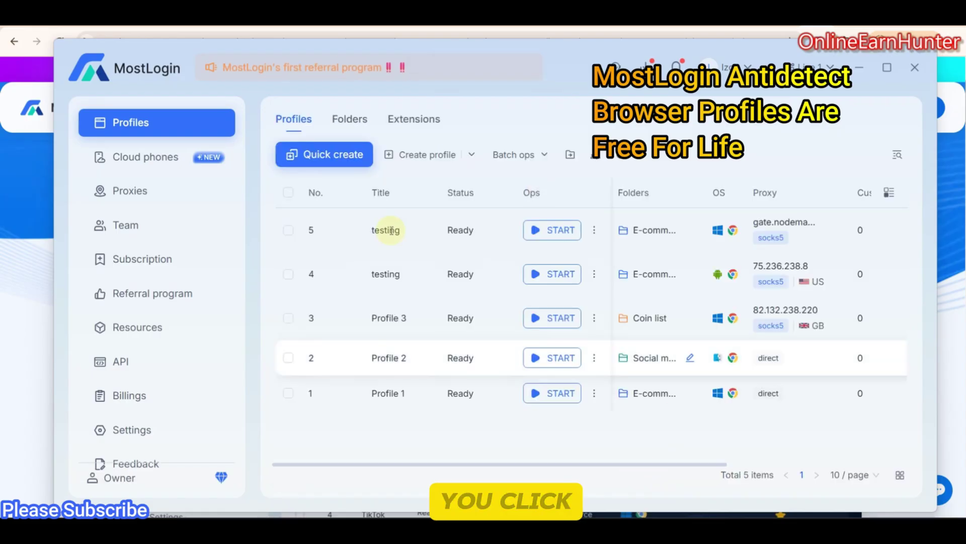
click(289, 230)
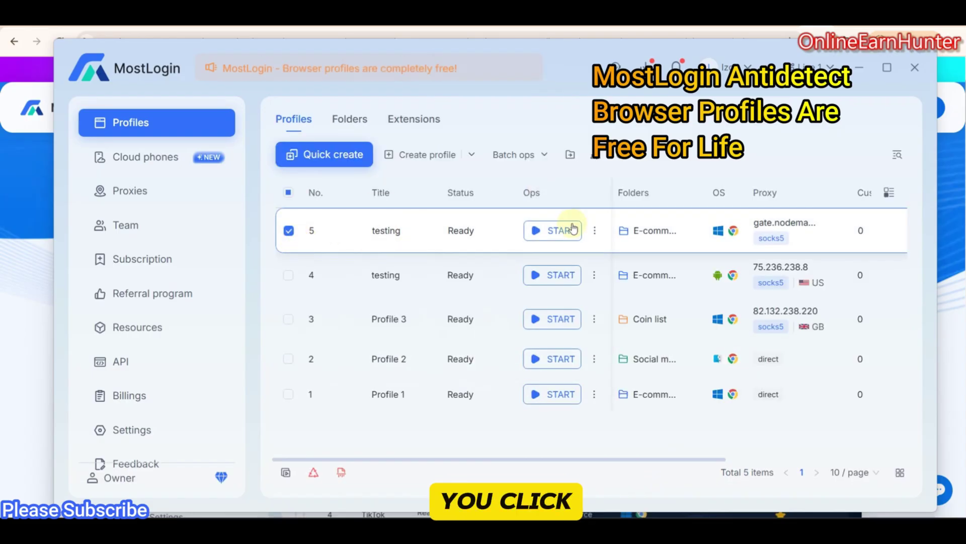
click(554, 232)
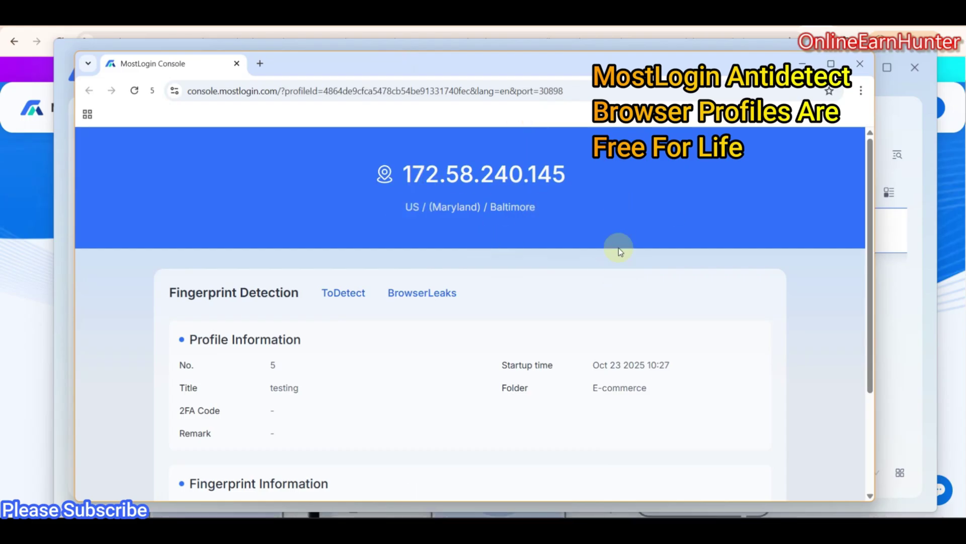
Load whoer.net in a new tab and review the reported IP 172.58.240.145 in the United States
click(260, 64)
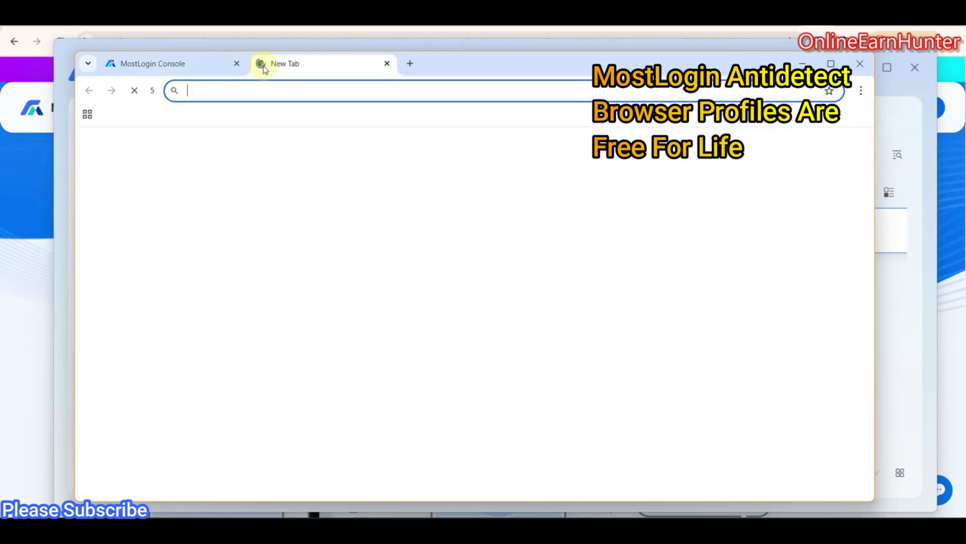
text(who)
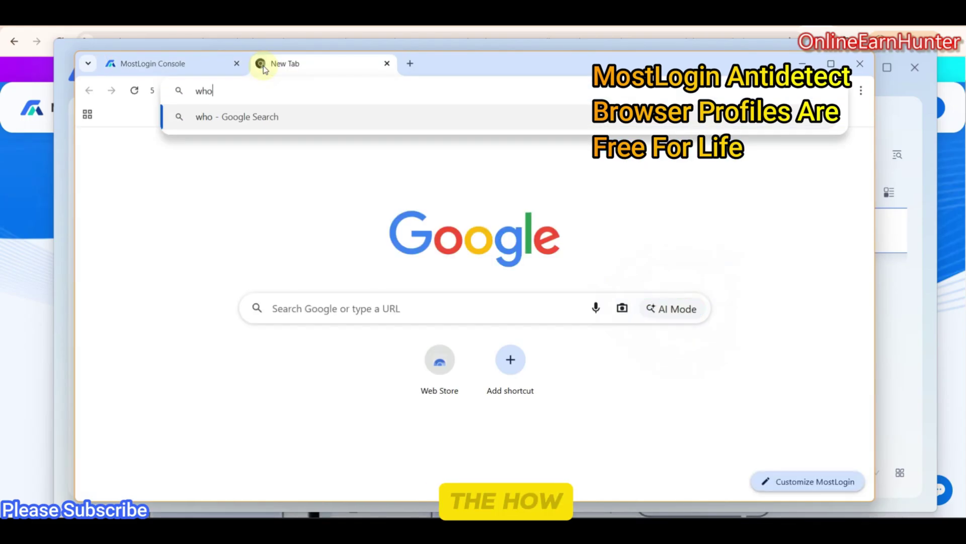
text(er.net)
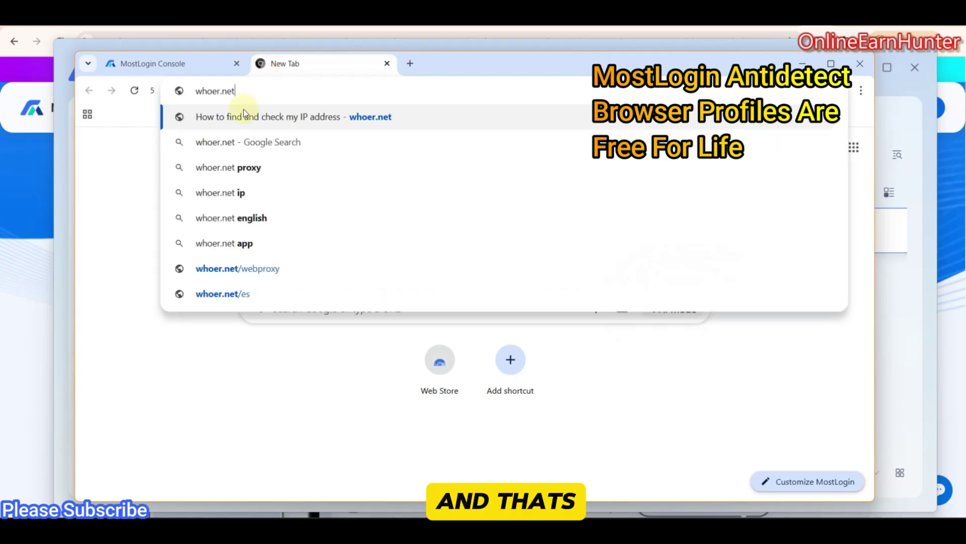
click(279, 117)
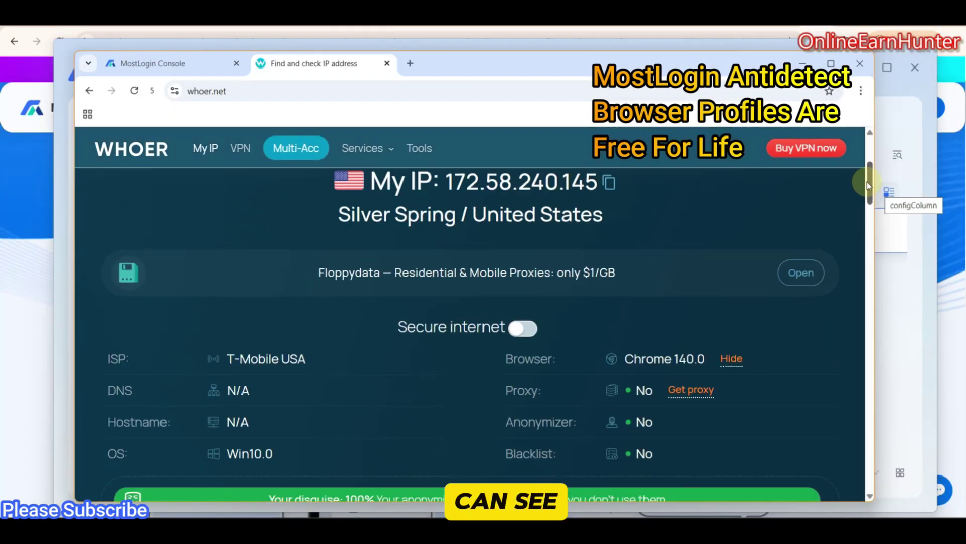
drag(868, 184, 869, 190)
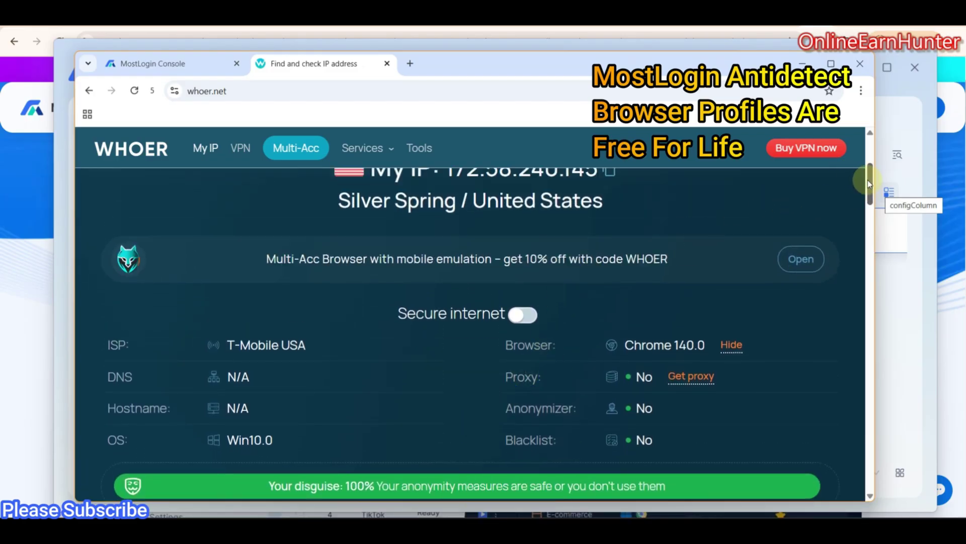
scroll(867, 179, up, 1)
scroll(866, 180, down, 1)
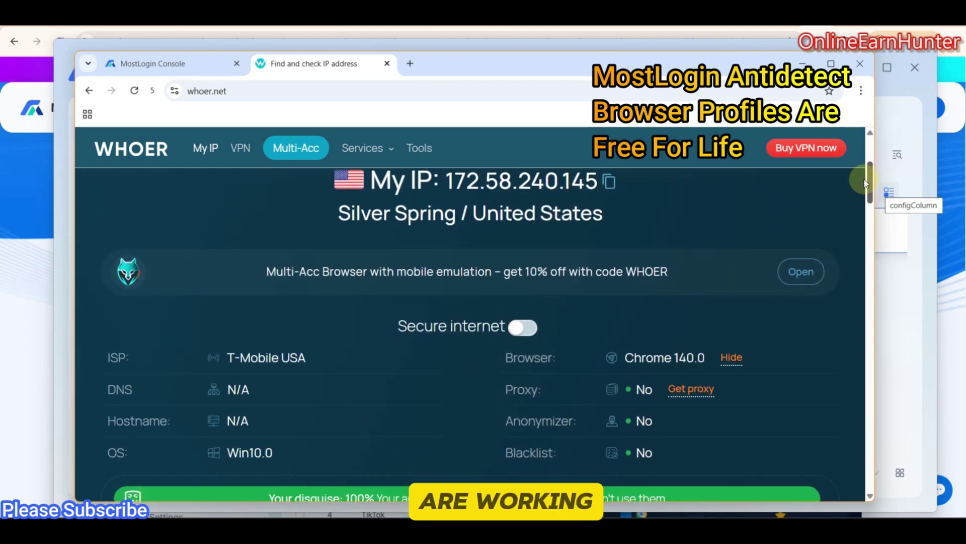
drag(865, 182, 856, 277)
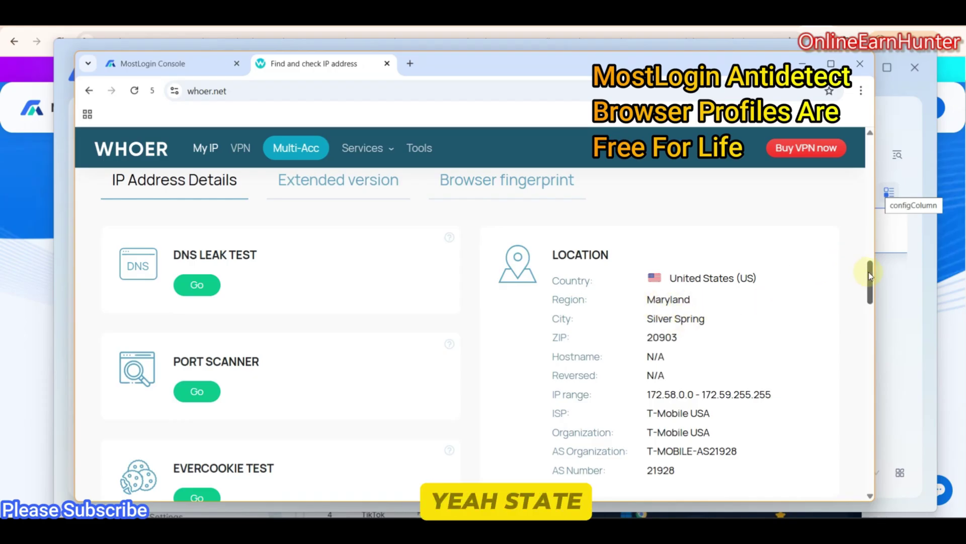
drag(869, 272, 847, 183)
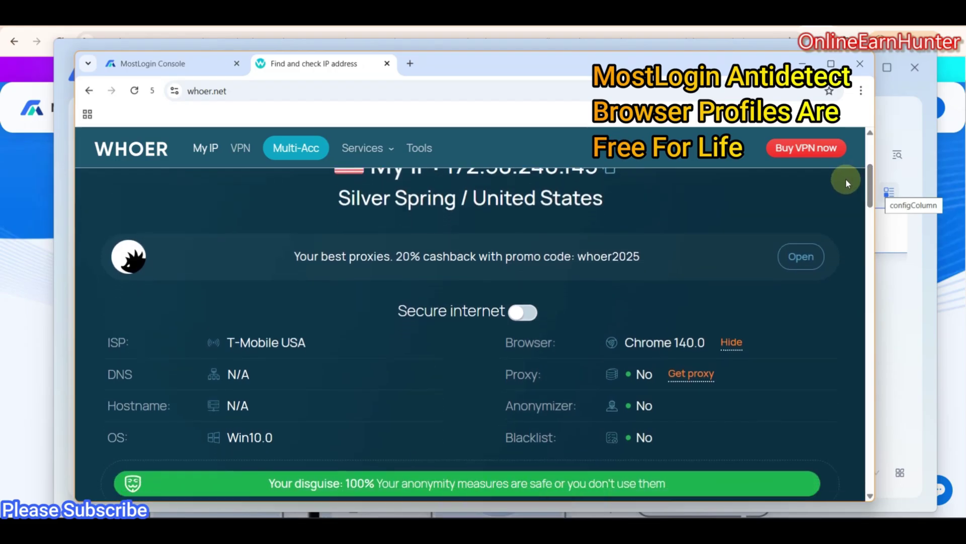
Close the profile browser and view the Pro profile plan's 300-profile limit under Subscription
click(857, 71)
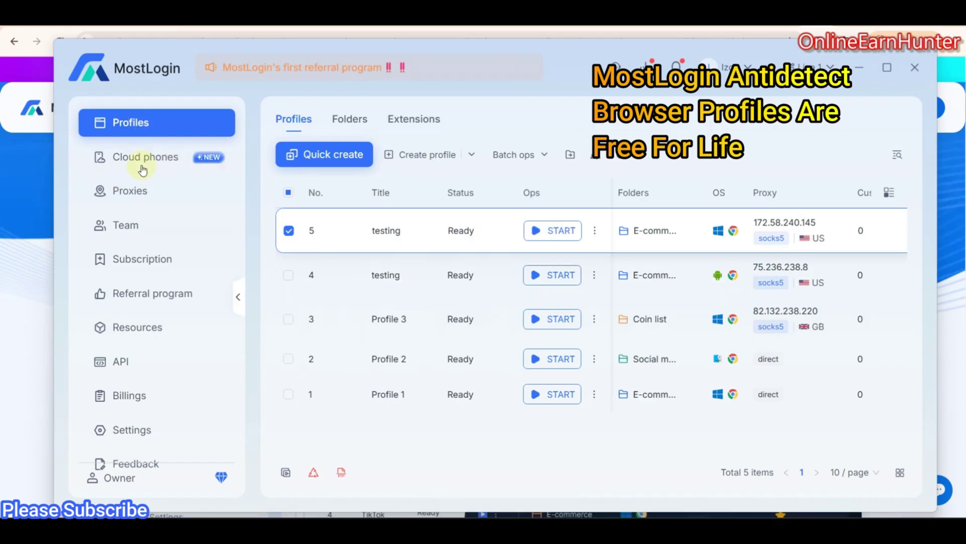
click(146, 265)
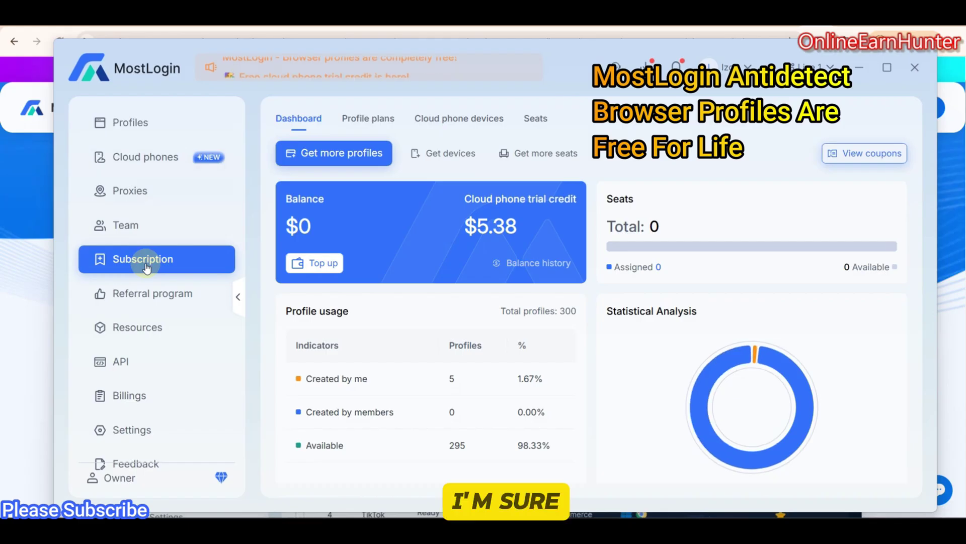
click(364, 121)
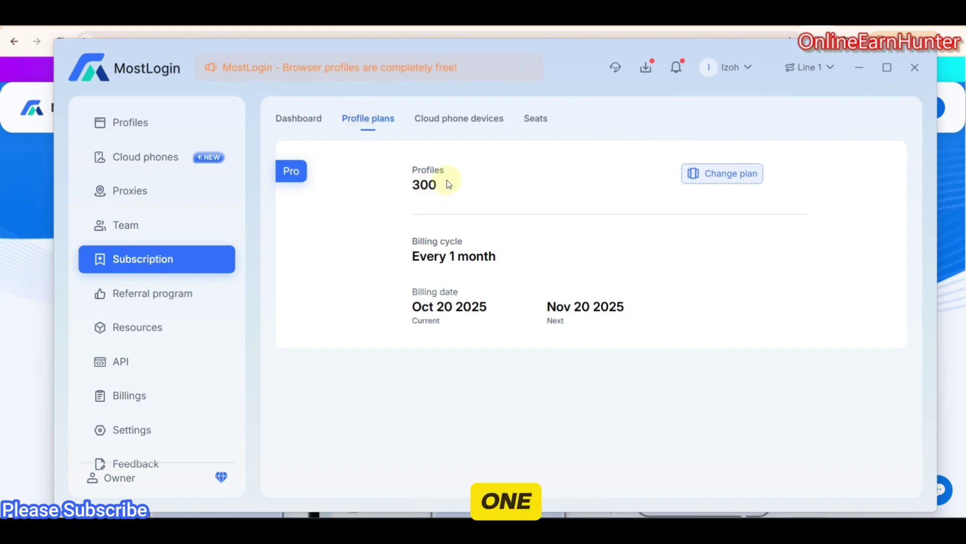
drag(417, 185, 412, 183)
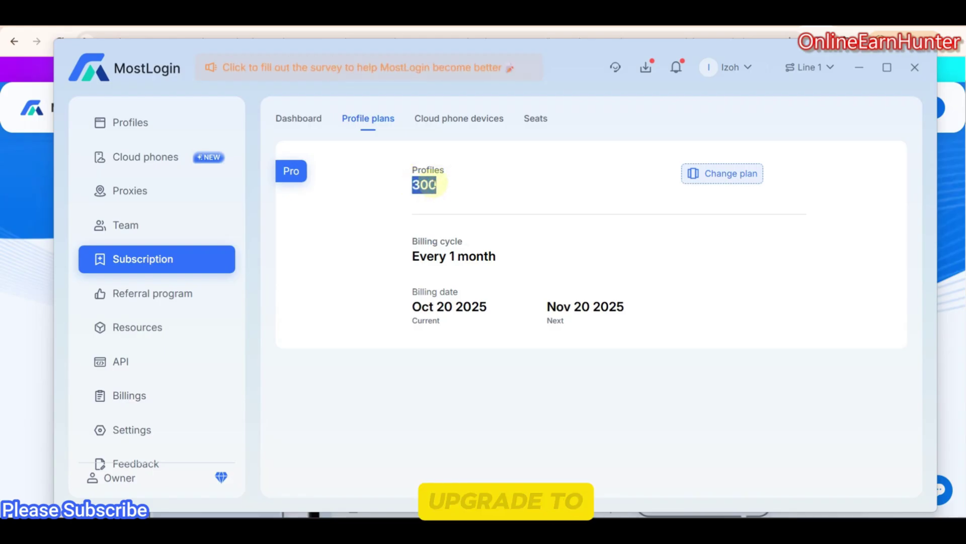
click(436, 185)
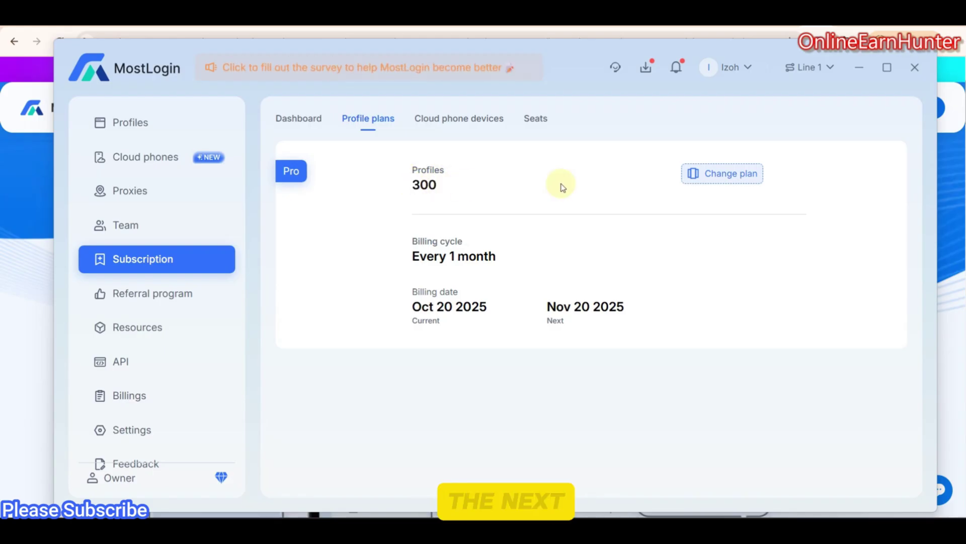
Change to the Enterprise plan with 600 profiles, confirming the $0 payment
click(715, 176)
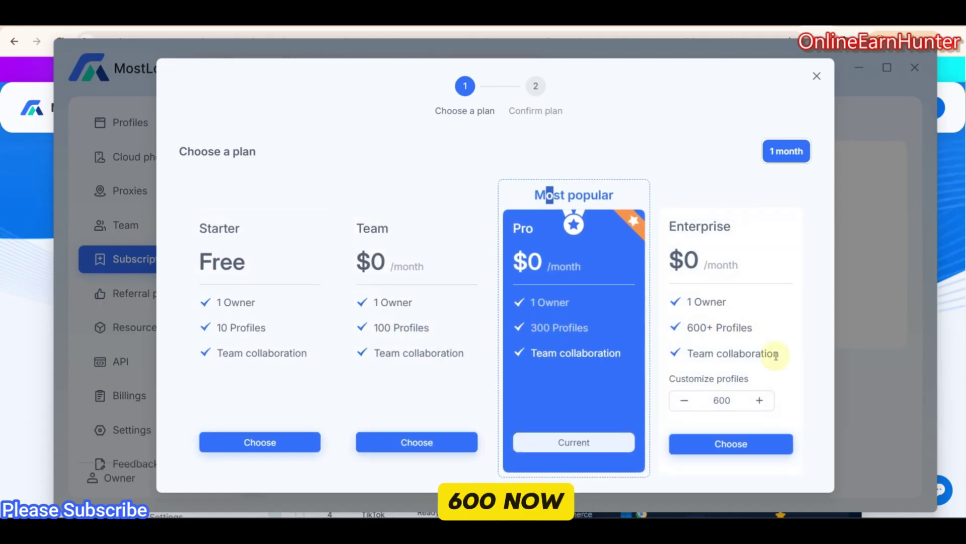
click(733, 444)
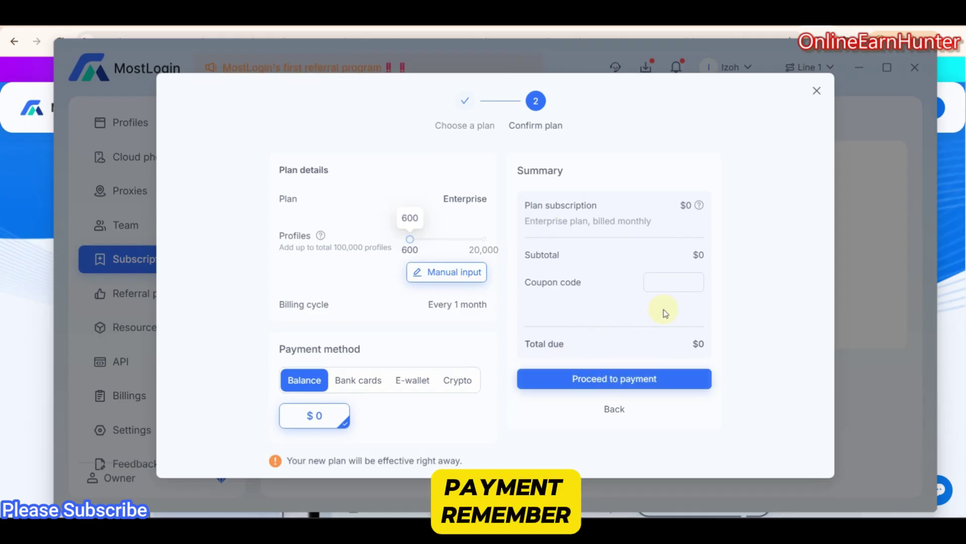
click(615, 378)
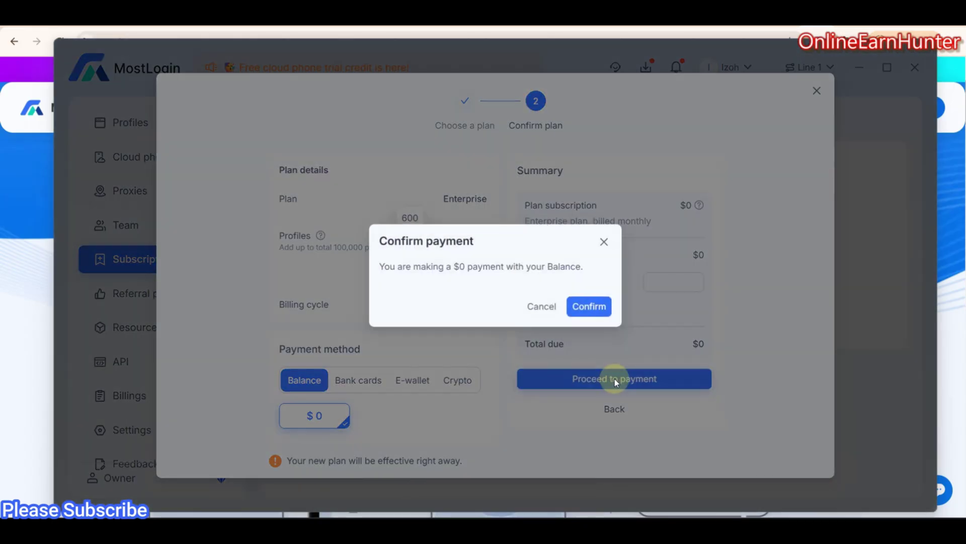
click(590, 308)
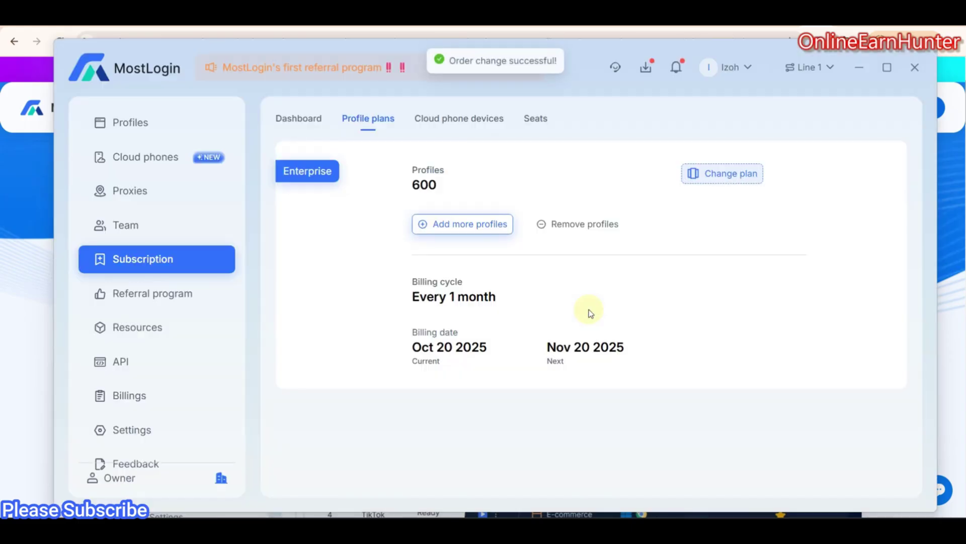
drag(436, 185, 411, 169)
click(422, 187)
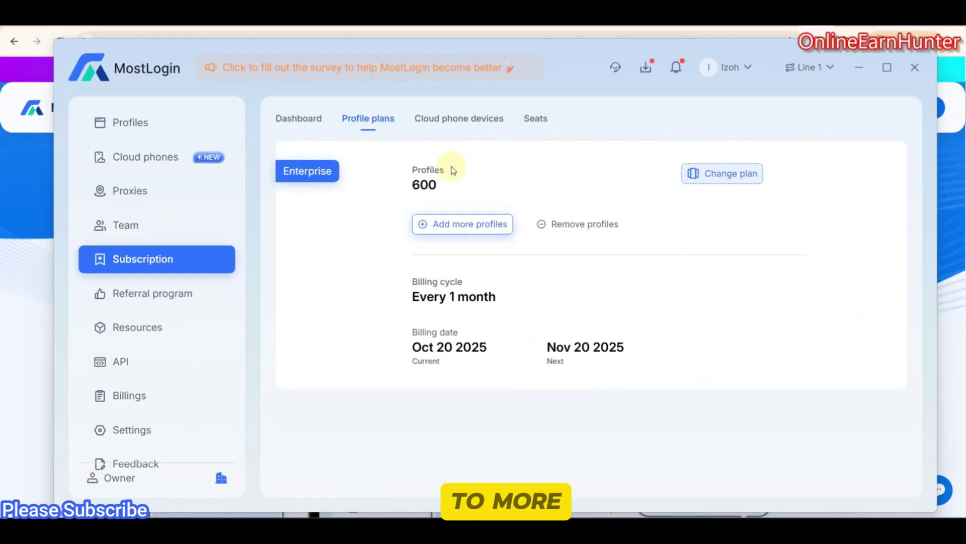
Return to the MostLogin website and open Cloud phone Pricing from the Products menu
click(33, 282)
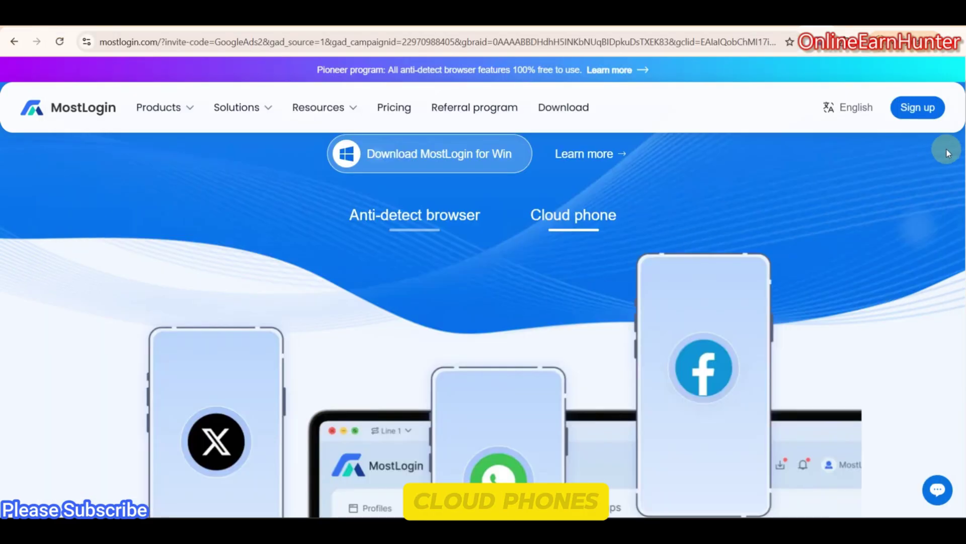
scroll(947, 149, up, 5)
mouse_move(262, 108)
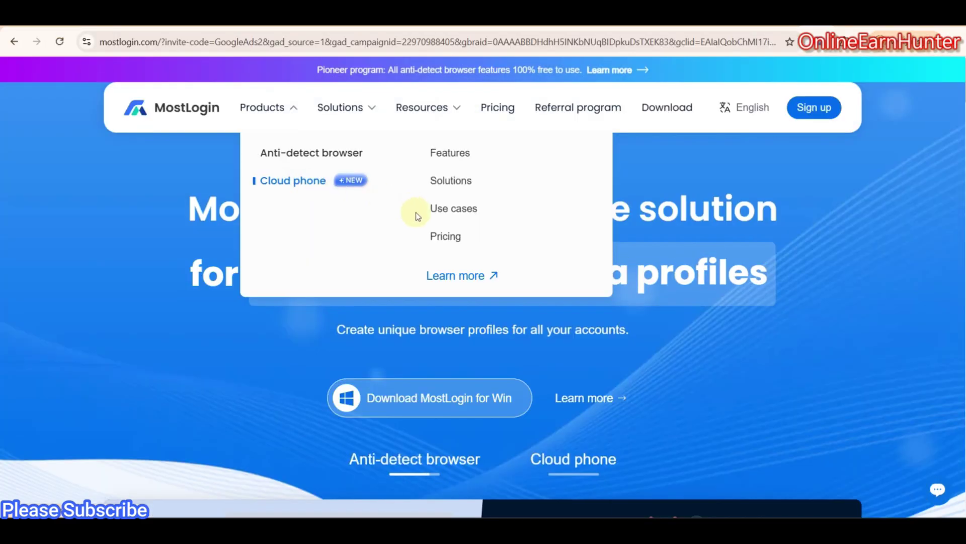
click(446, 237)
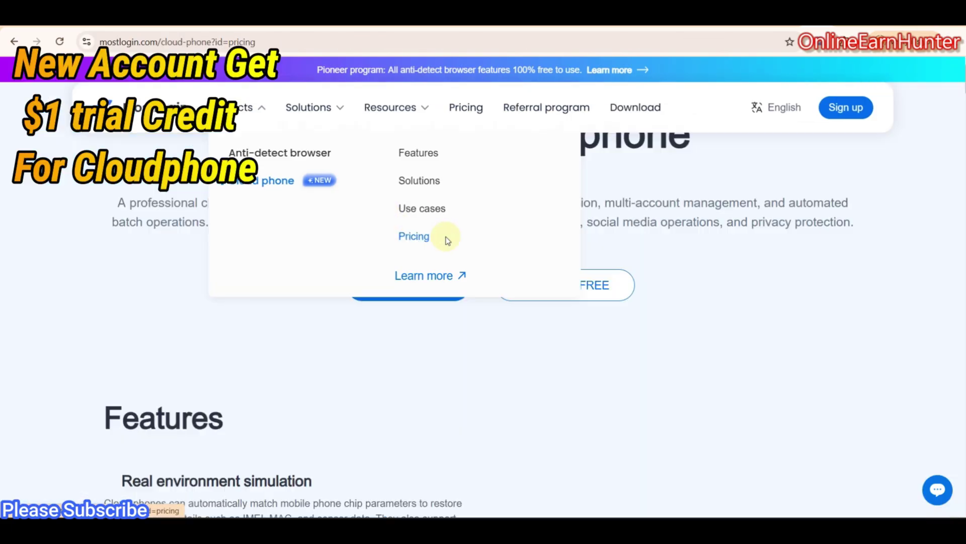